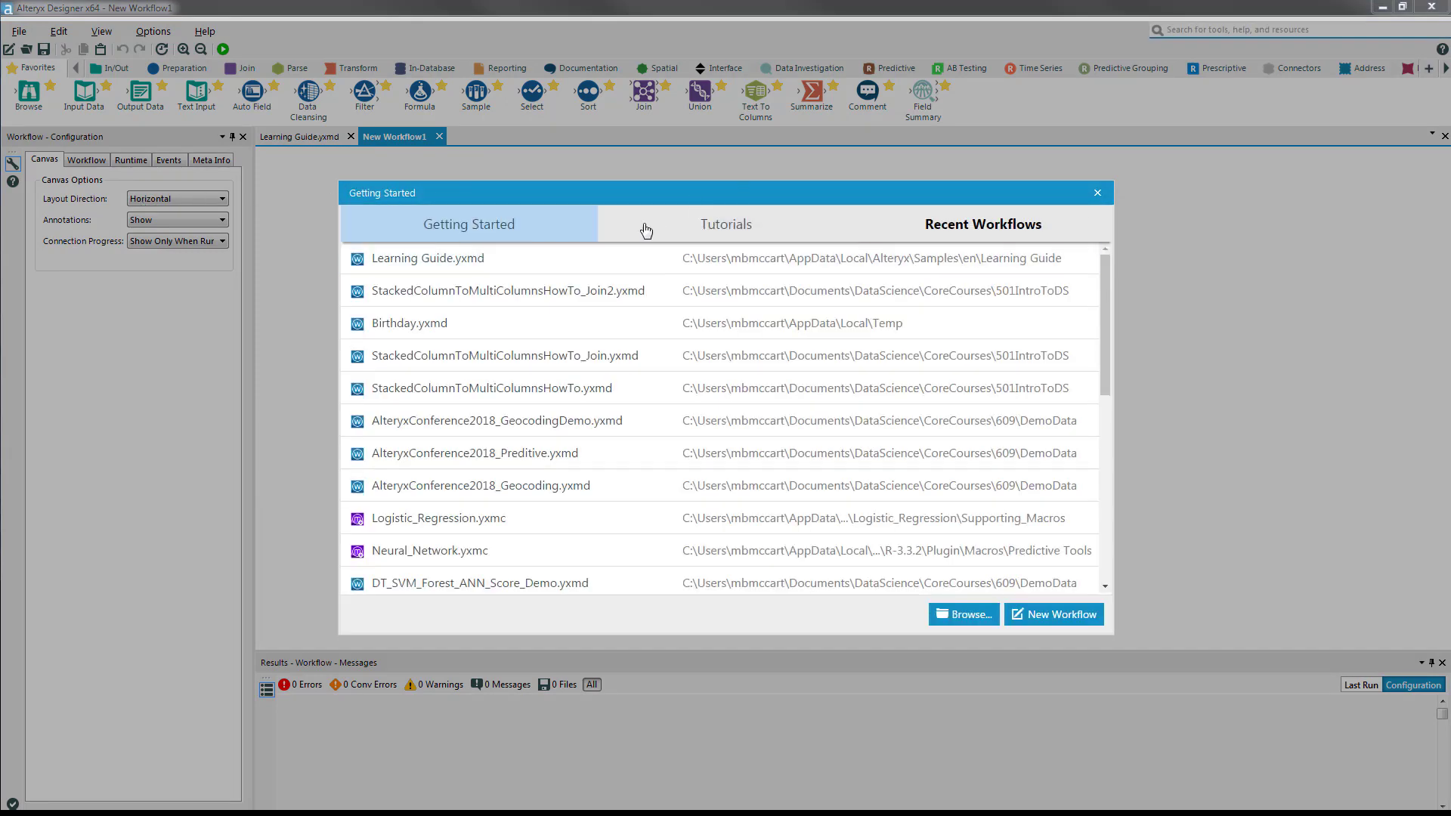
Step: Browse the Tutorials tab's Analyzing Data, Location Analysis, Build an App and Build a Macro 1 details
click(765, 232)
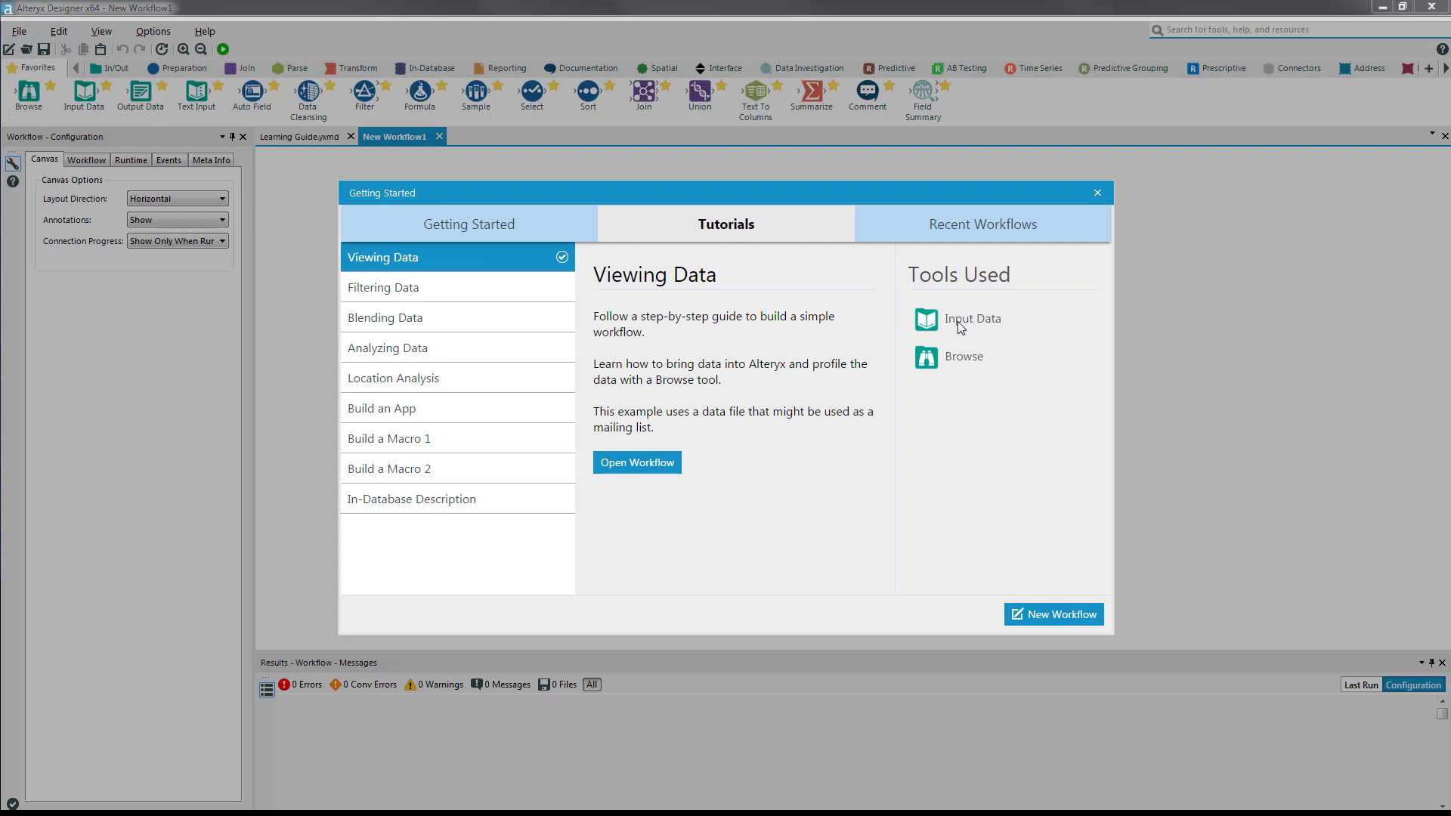
click(439, 357)
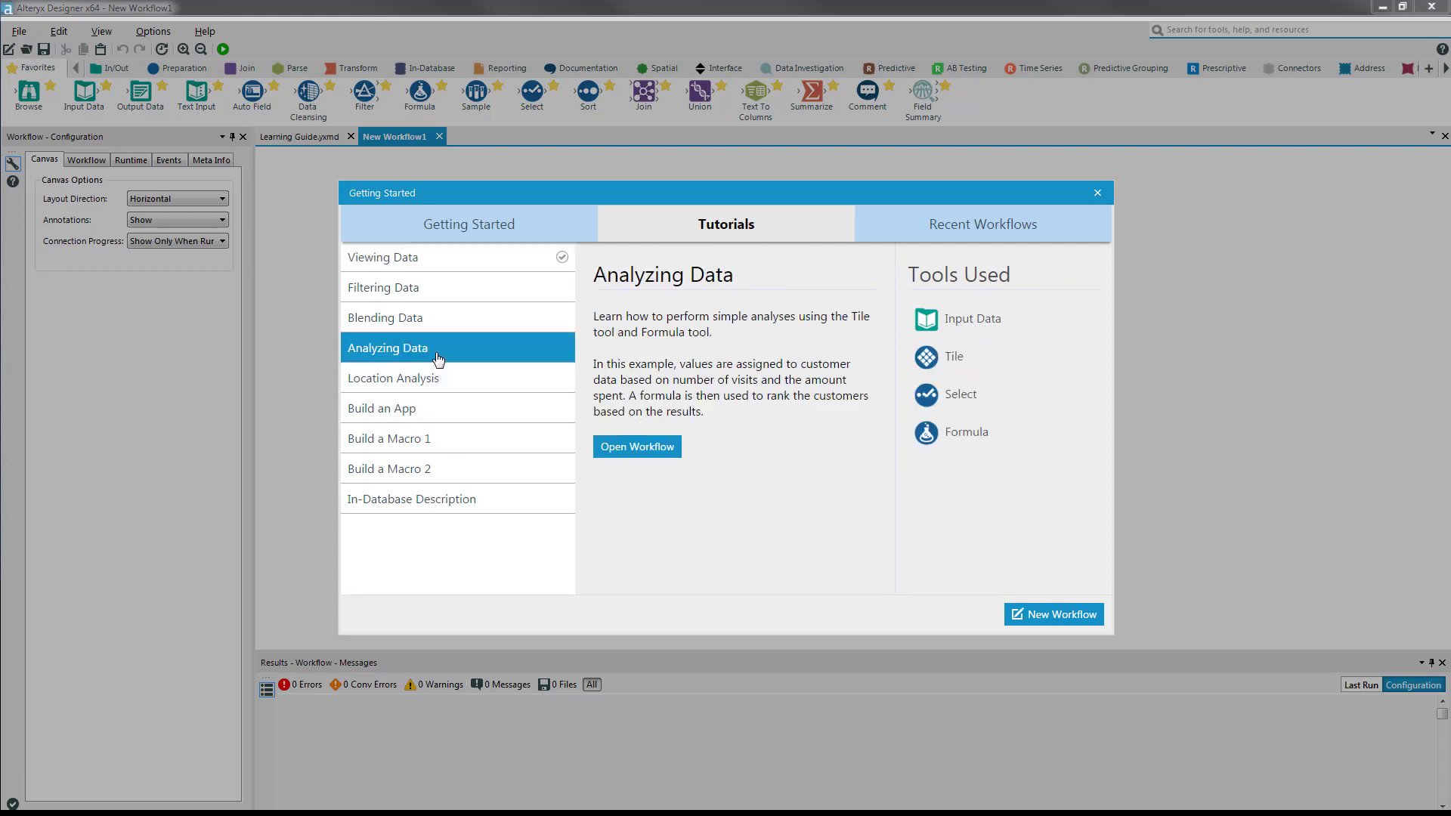
click(372, 379)
click(378, 412)
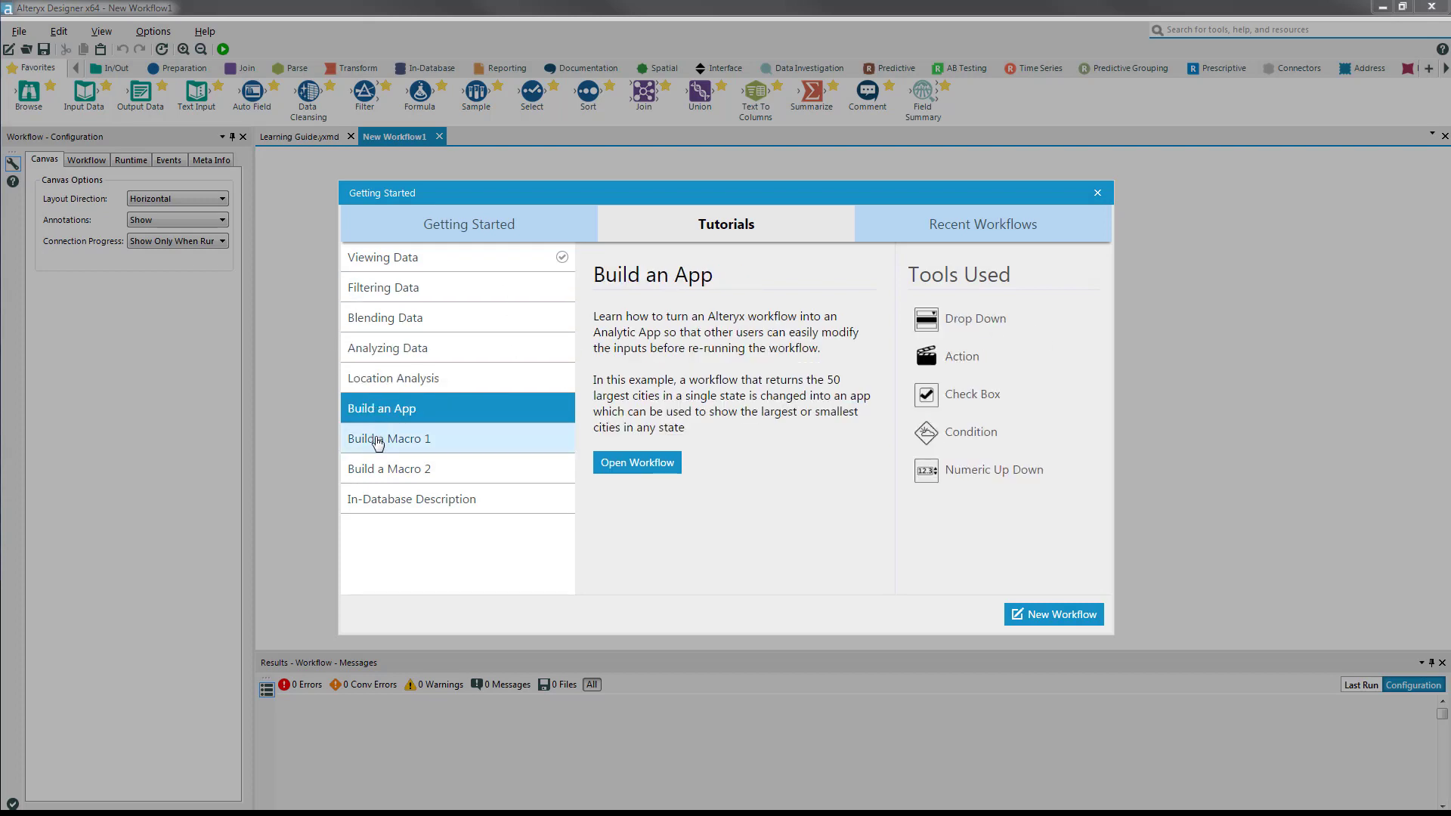
click(378, 443)
key(Up)
key(Up)
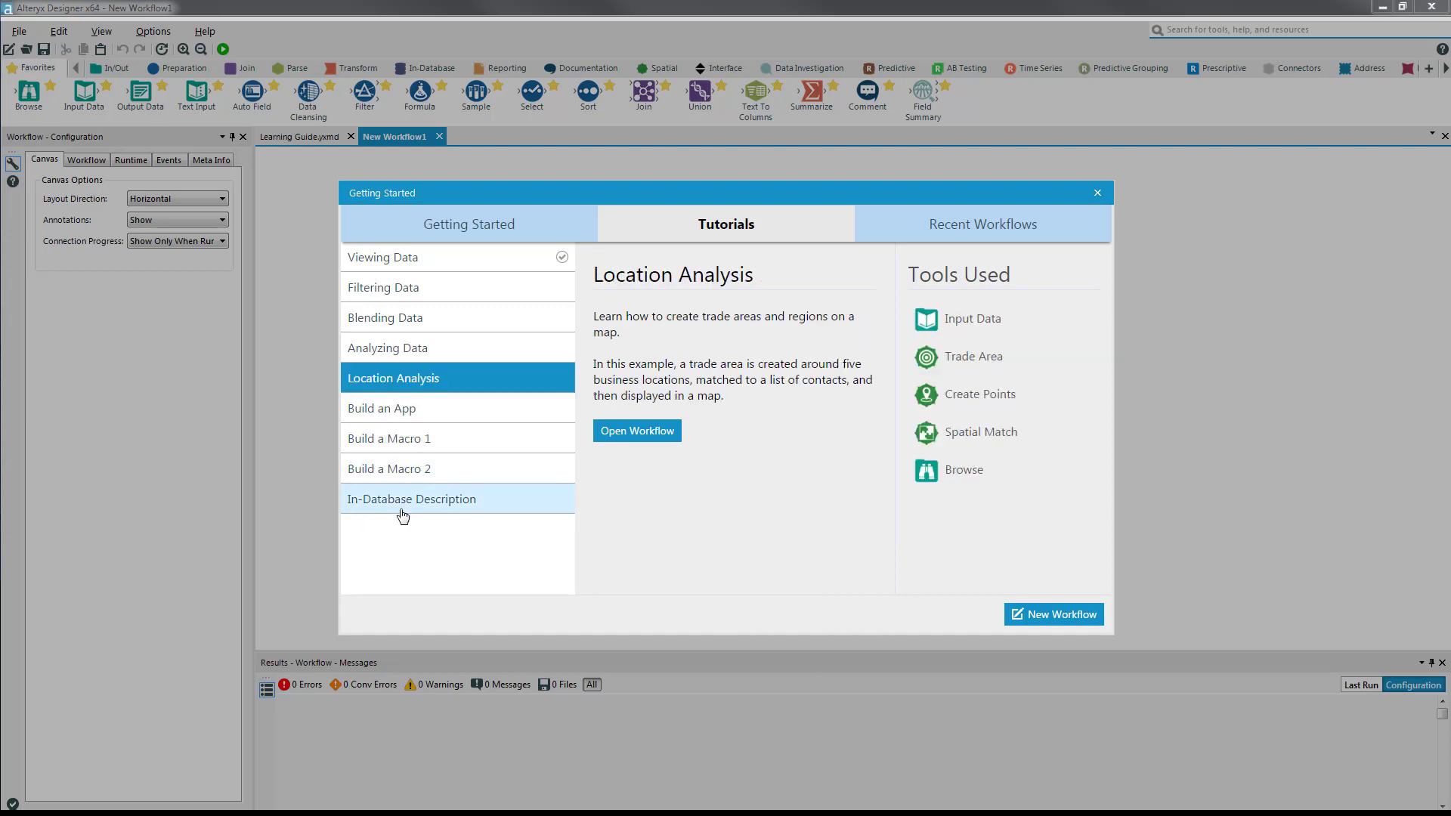
Step: Scroll the Learning Guide page from Getting Started with Designer to Continue Your Journey and back
click(313, 138)
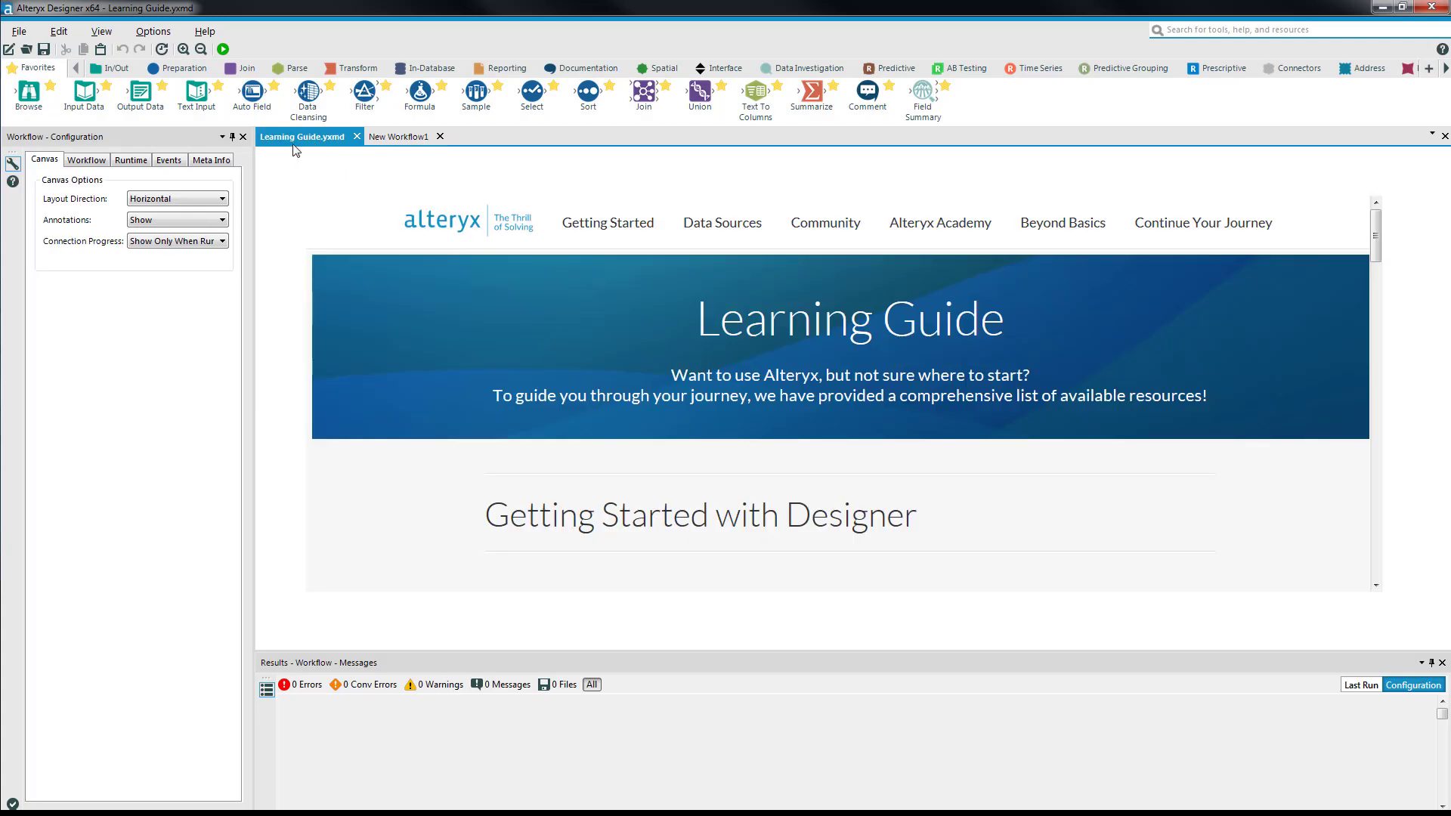
click(557, 205)
drag(1375, 242, 1353, 357)
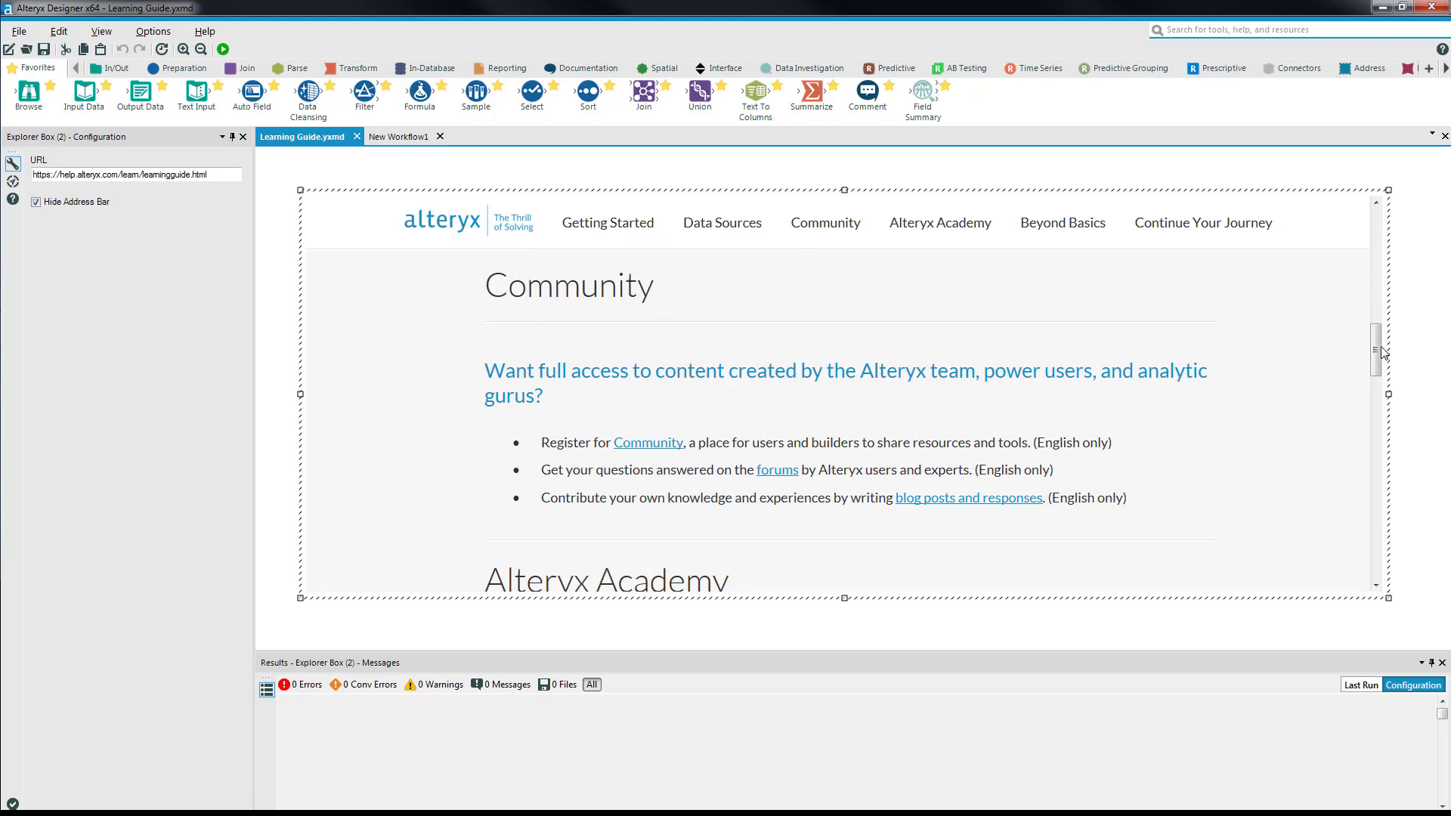
drag(1380, 353, 1377, 219)
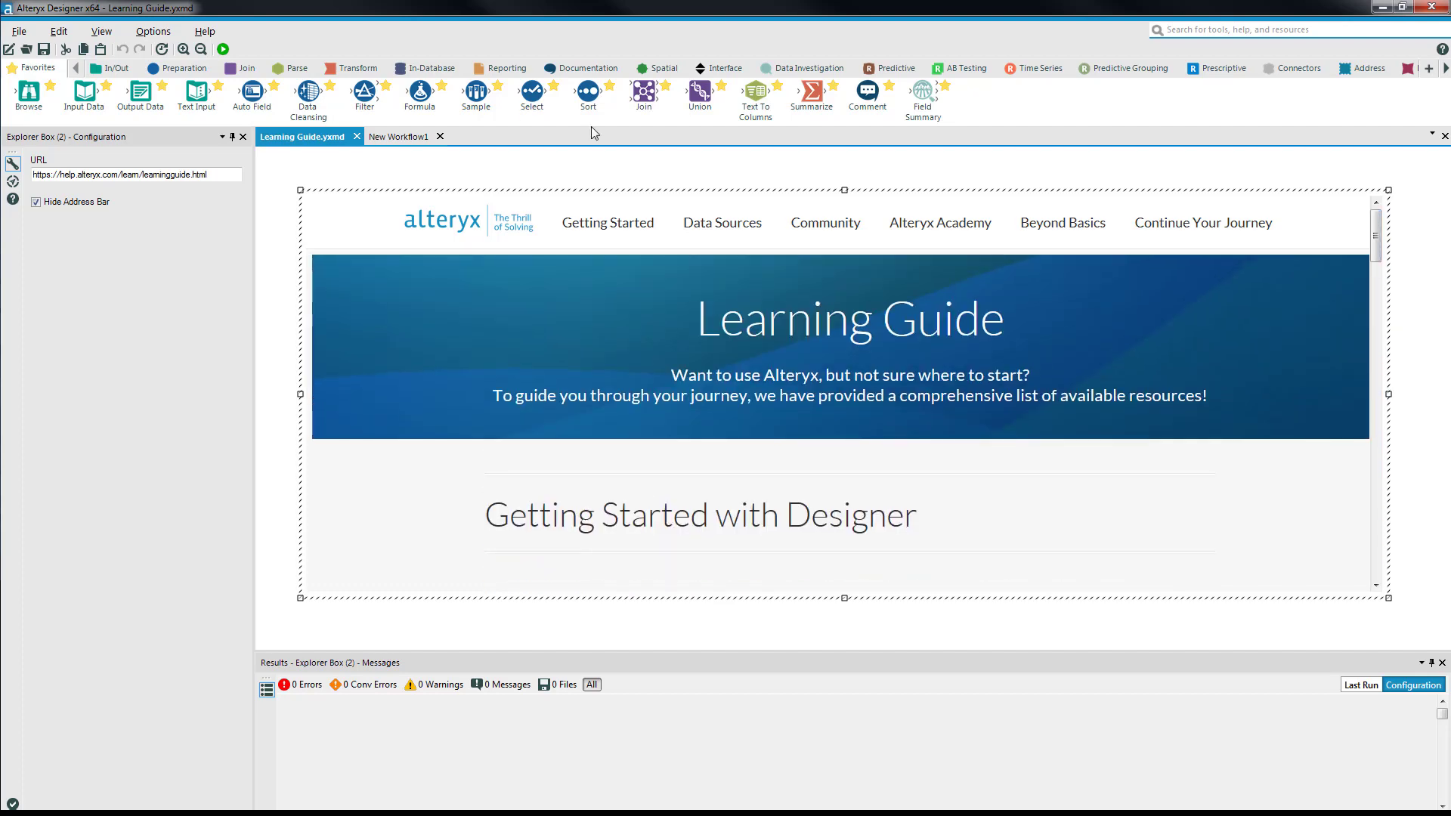
Step: Drag an Input Data tool from Favorites onto New Workflow1 and view the tool info cards
click(409, 140)
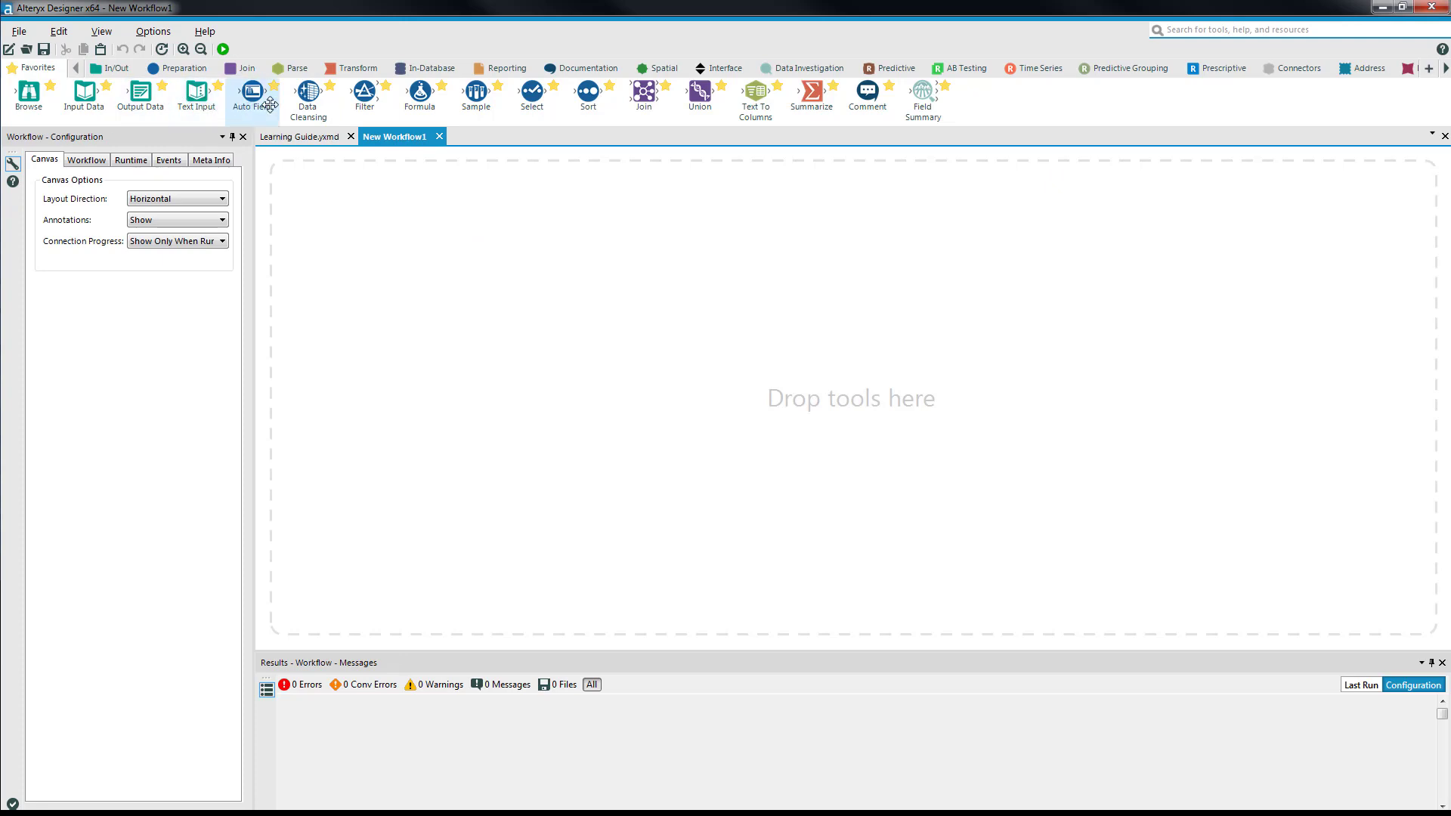
drag(96, 92, 360, 257)
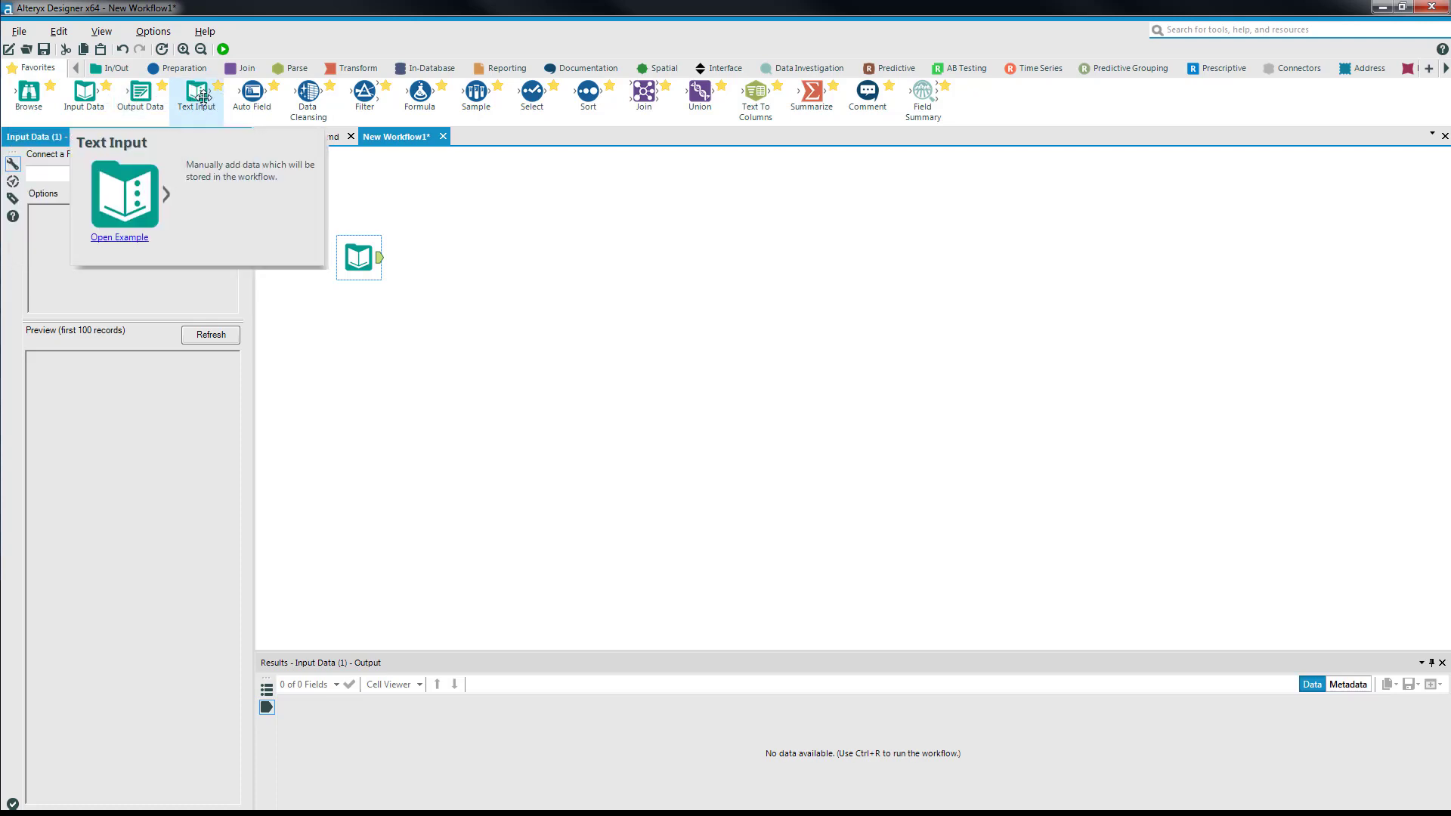
mouse_move(249, 96)
mouse_move(94, 102)
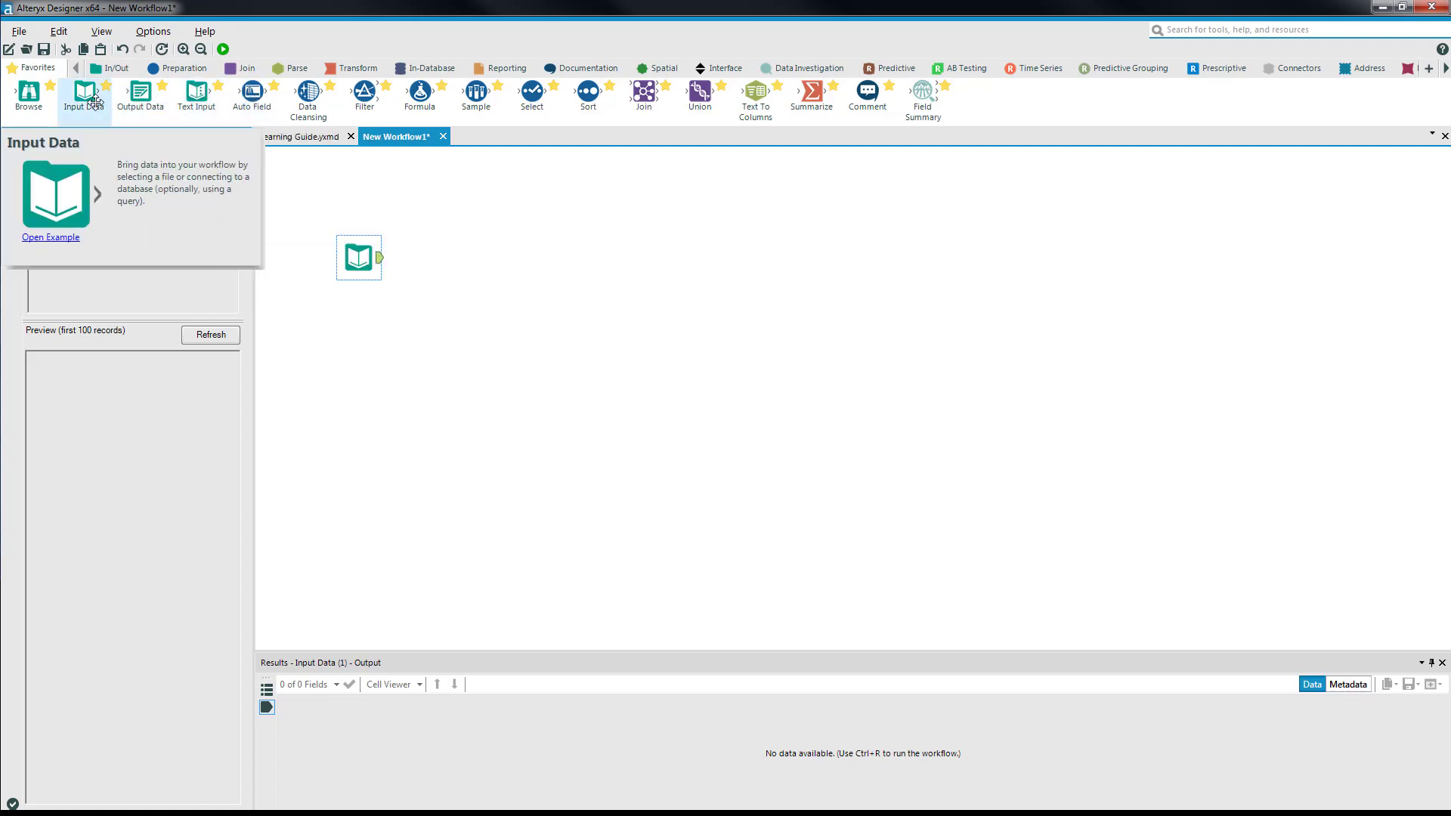
Step: Open the Input_Data.yxmd example workflow and scroll through its examples
click(63, 239)
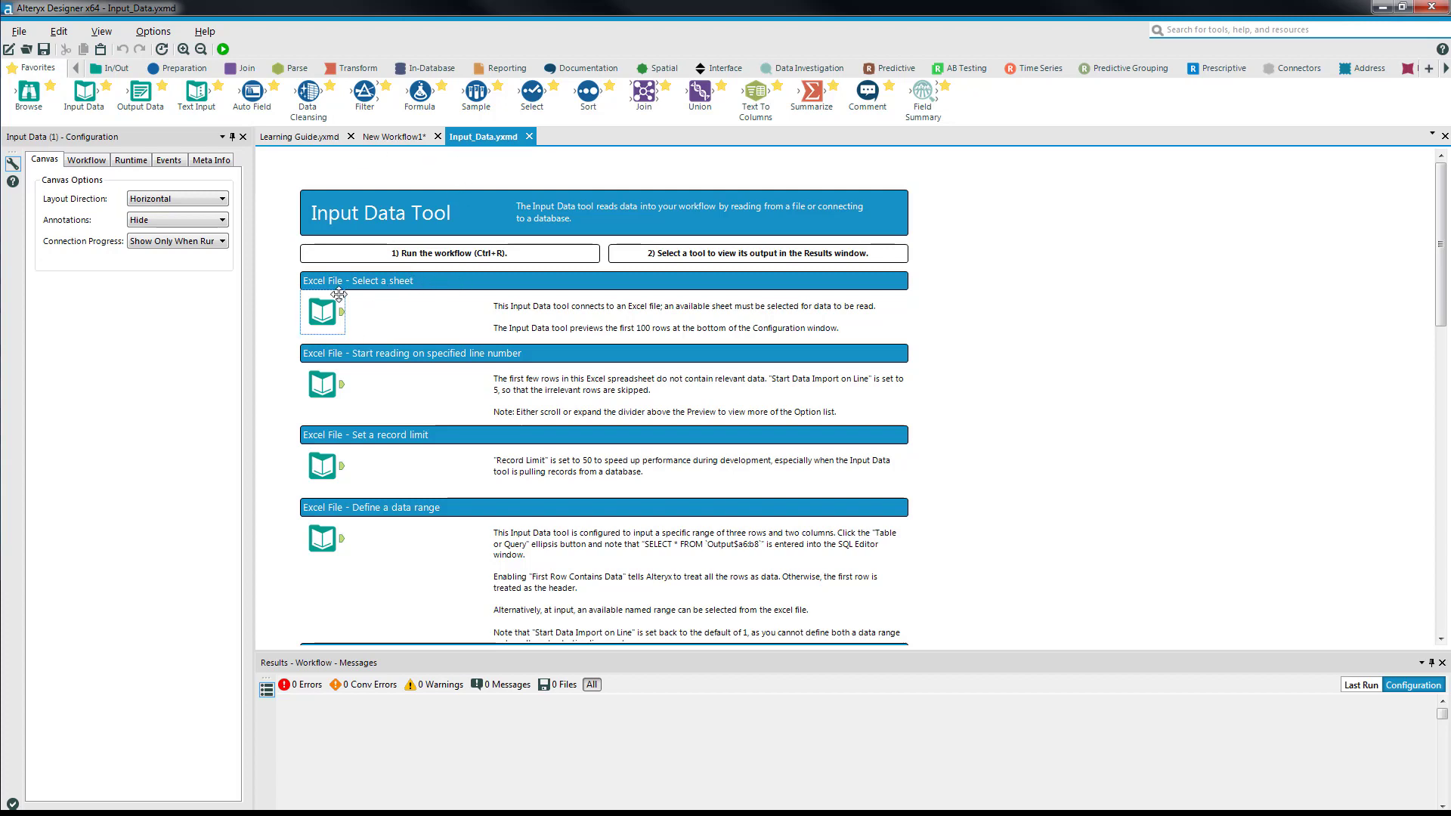
scroll(339, 389, down, 1)
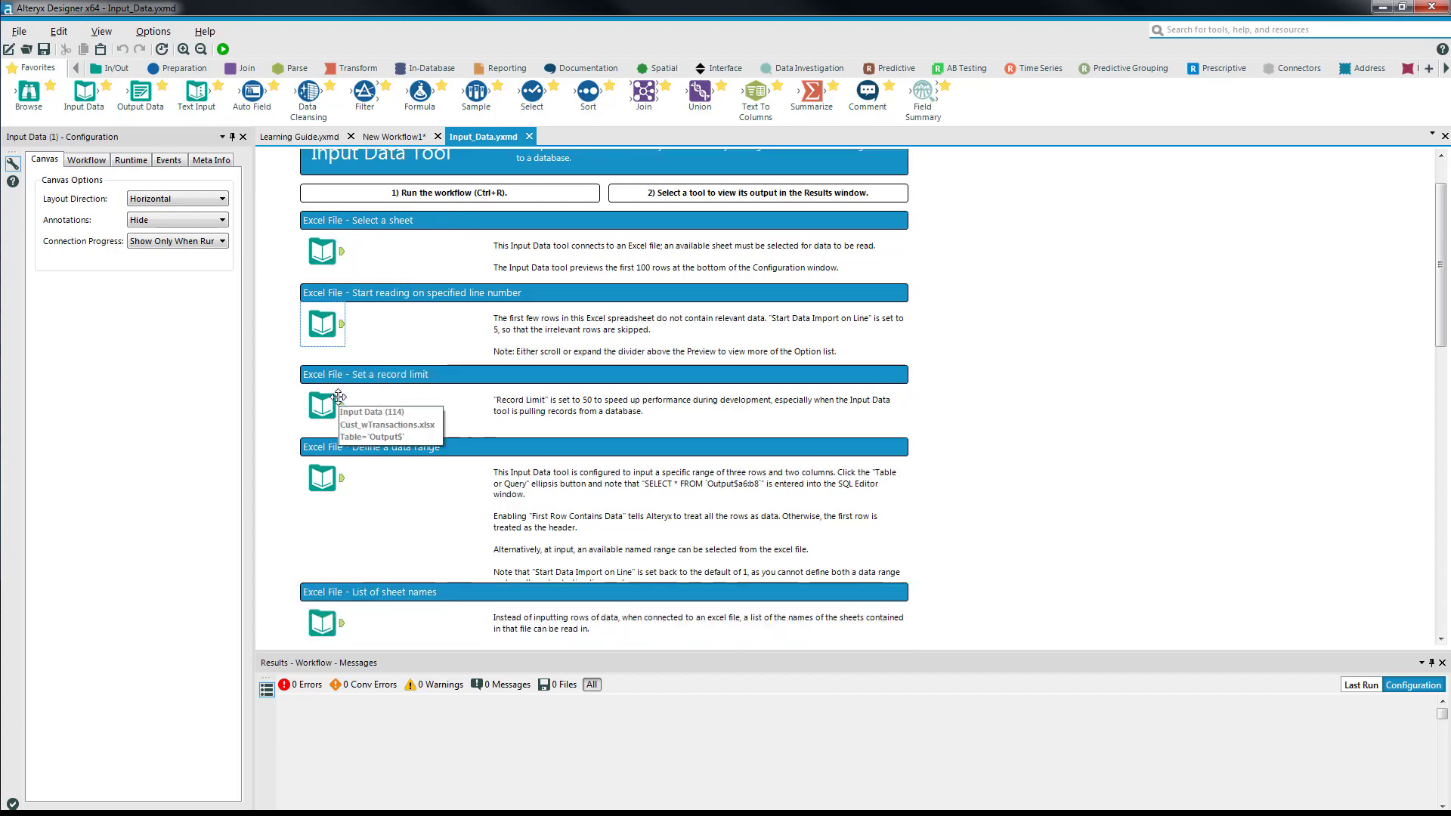
scroll(338, 396, down, 3)
scroll(340, 406, up, 3)
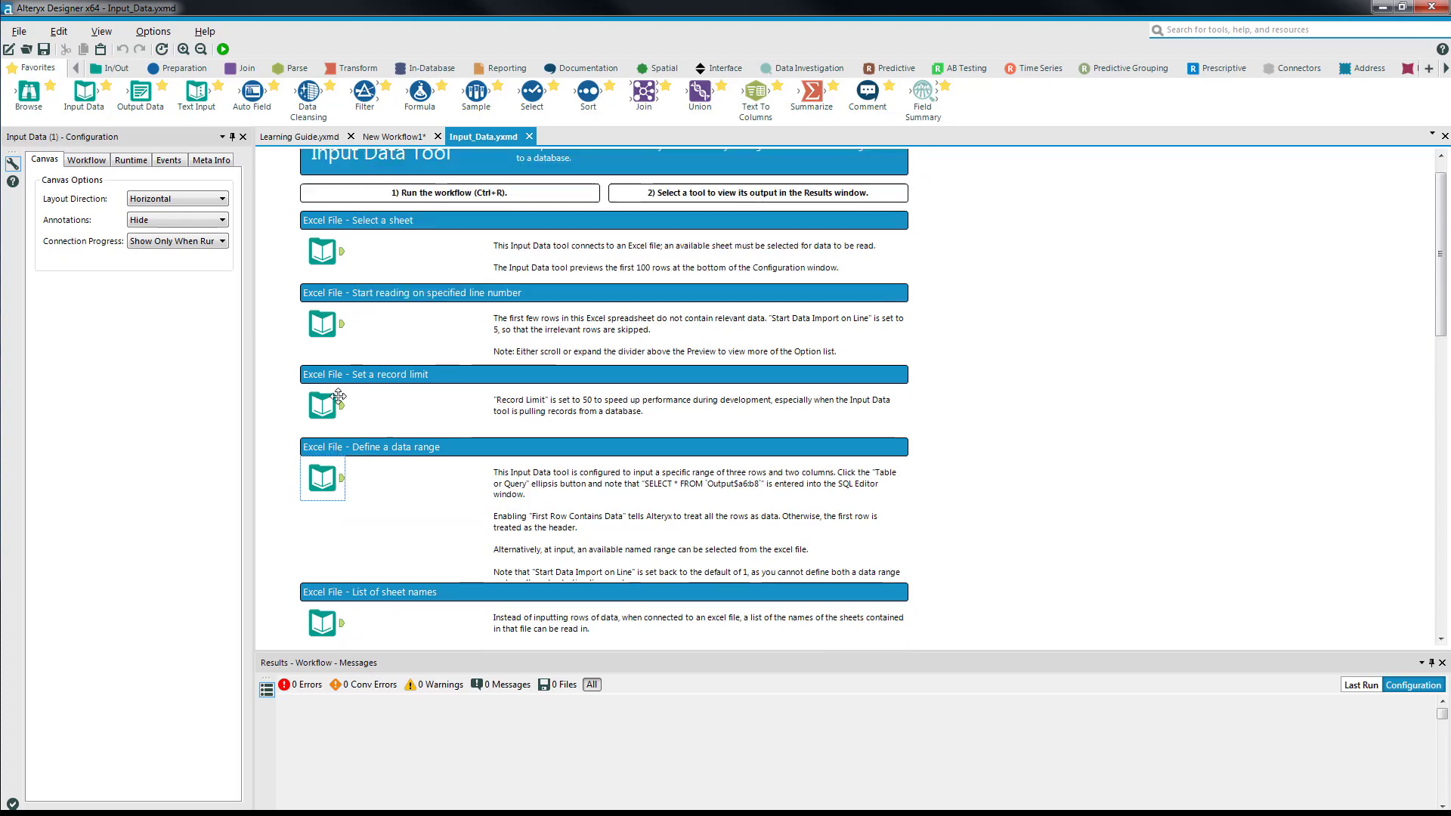
scroll(339, 396, up, 1)
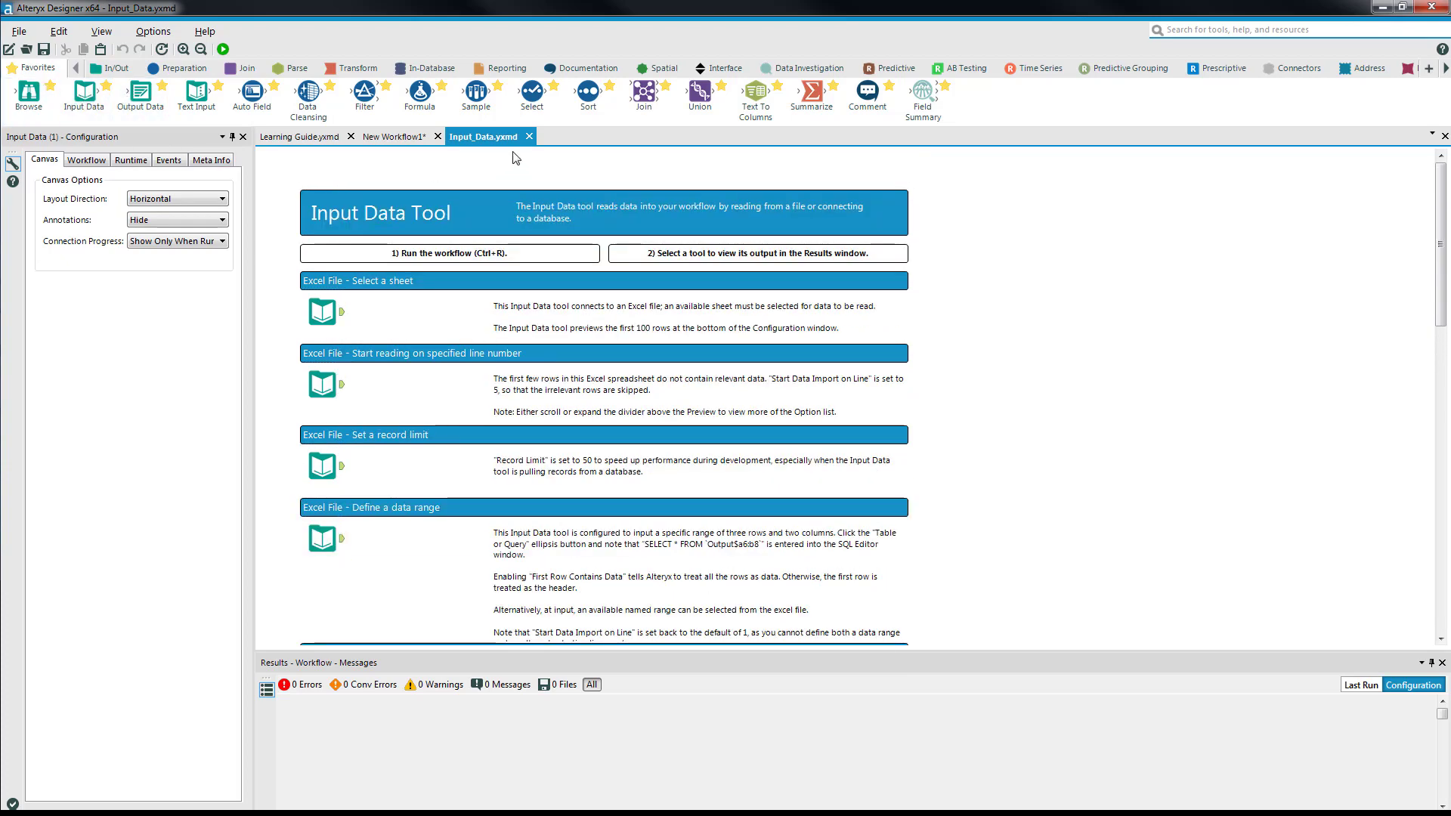
Step: Open online Help for the Input Data tool on New Workflow1
click(401, 138)
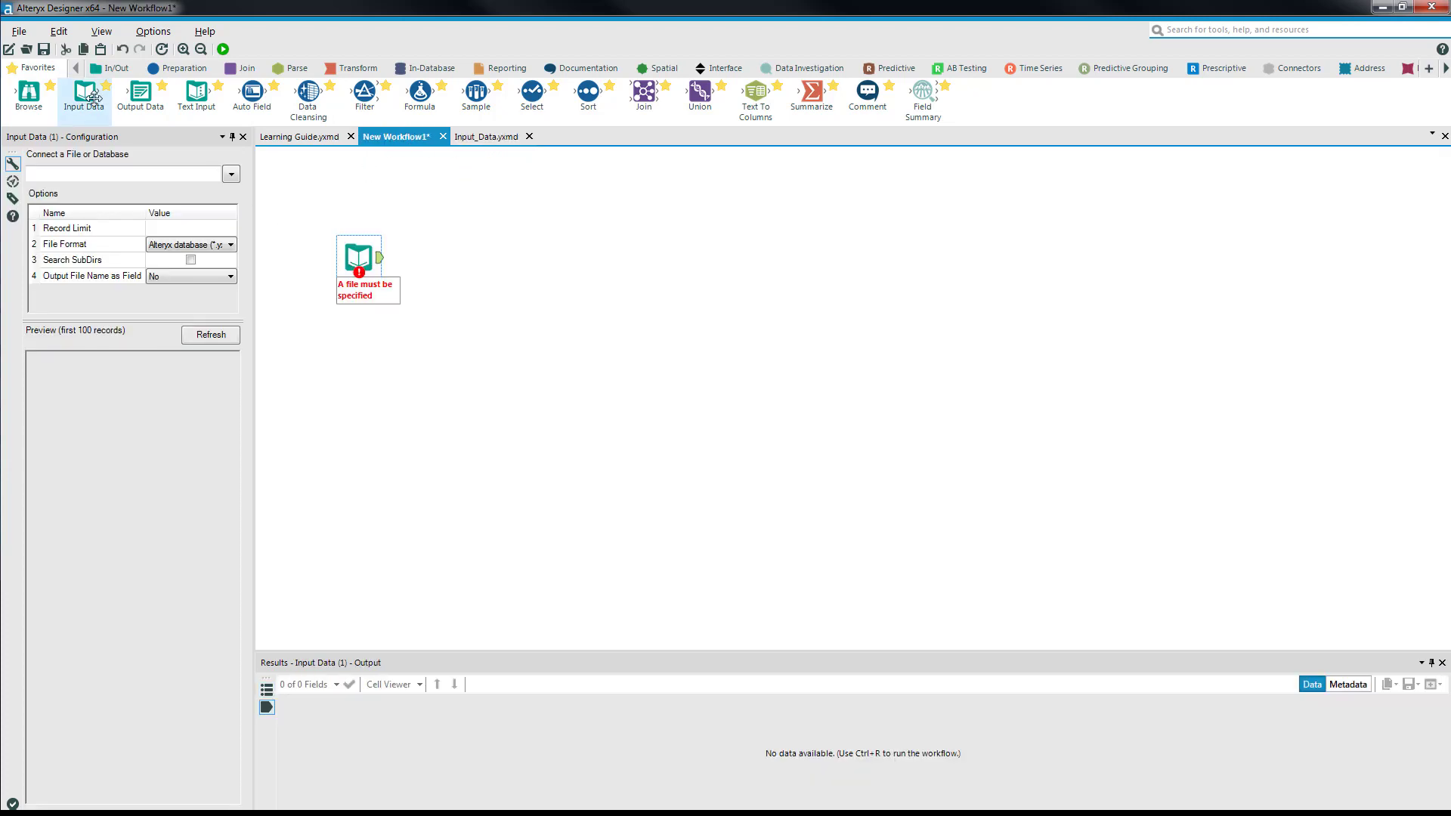
mouse_move(83, 103)
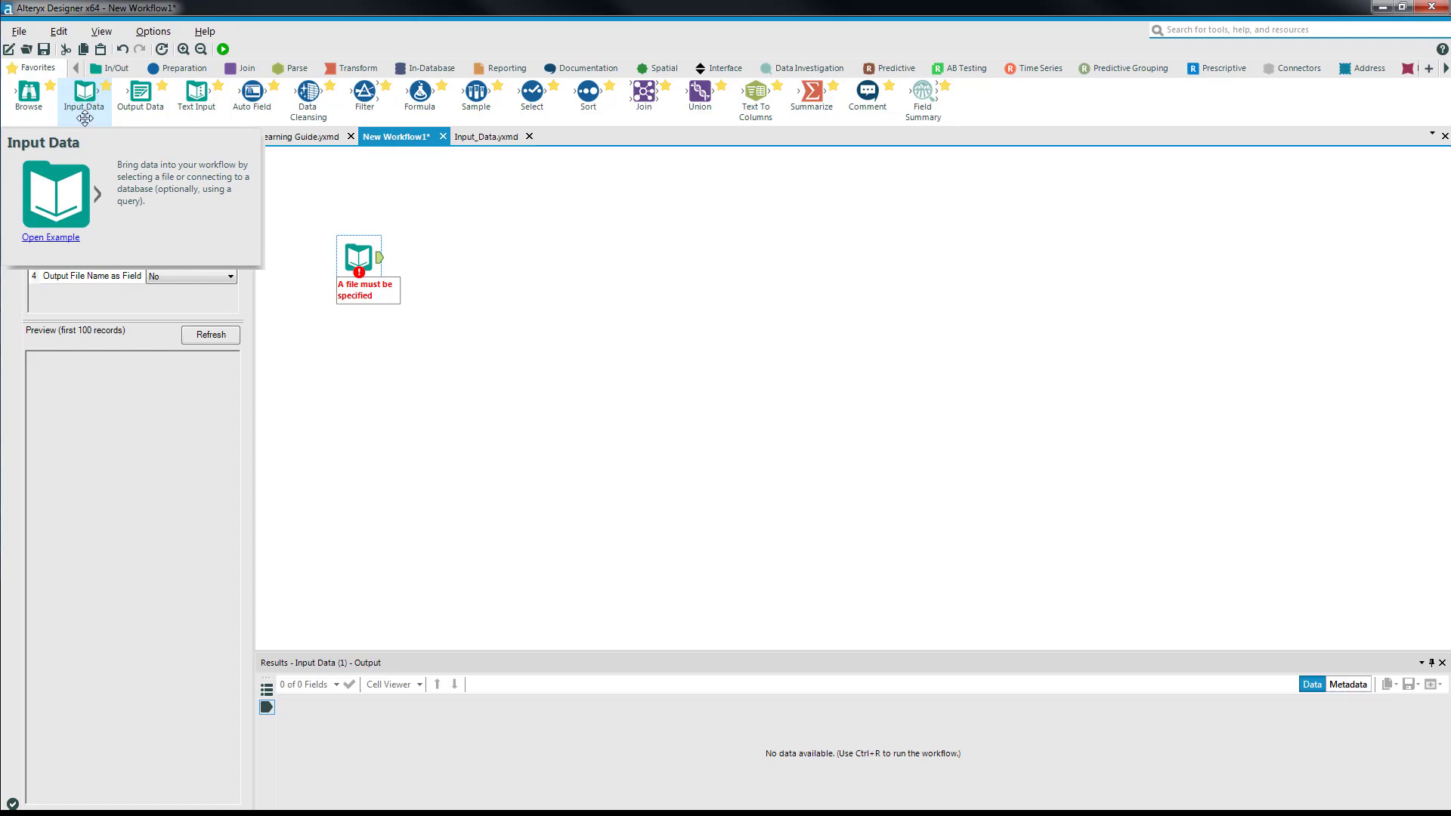
right_click(90, 103)
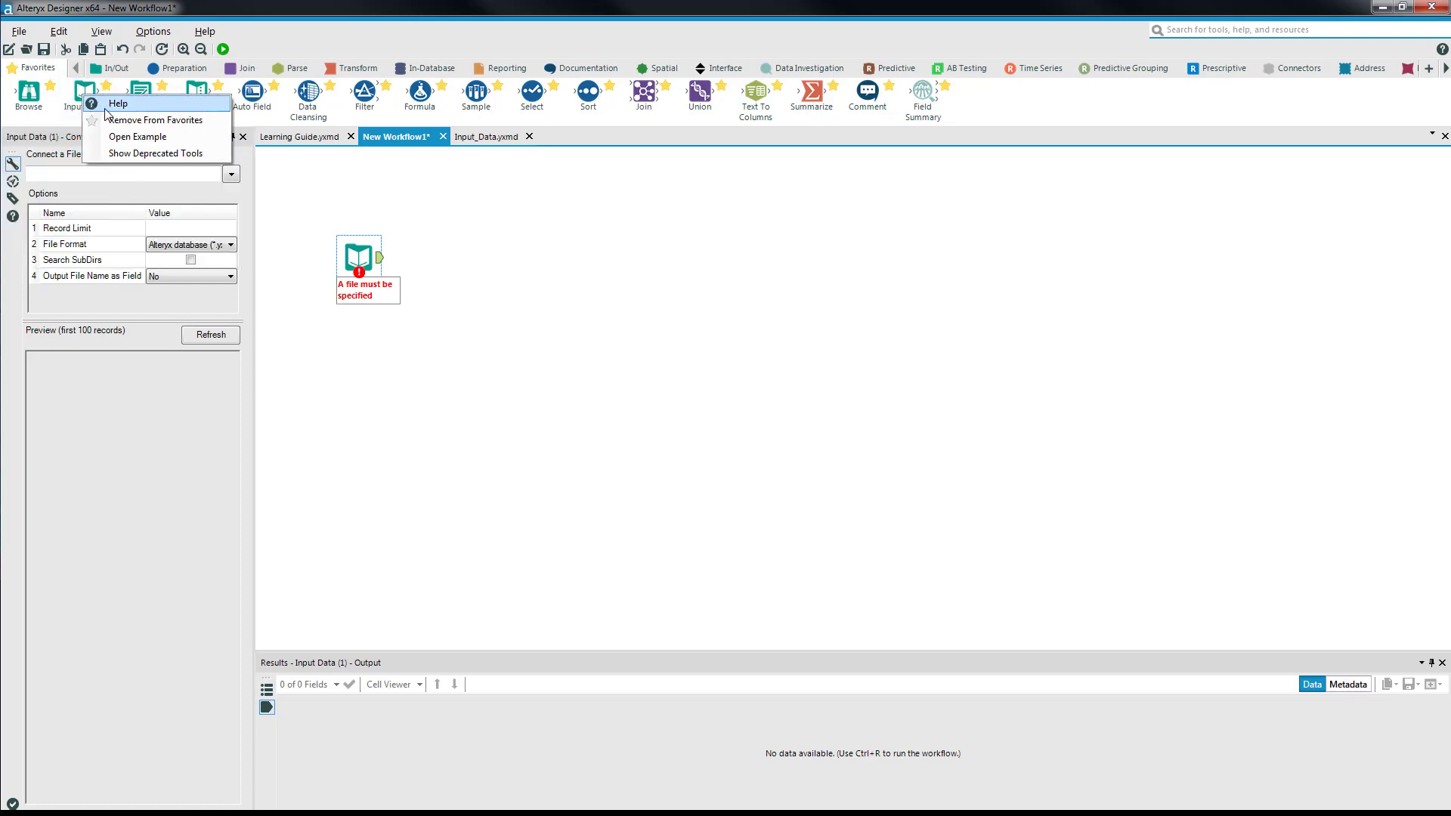
click(105, 106)
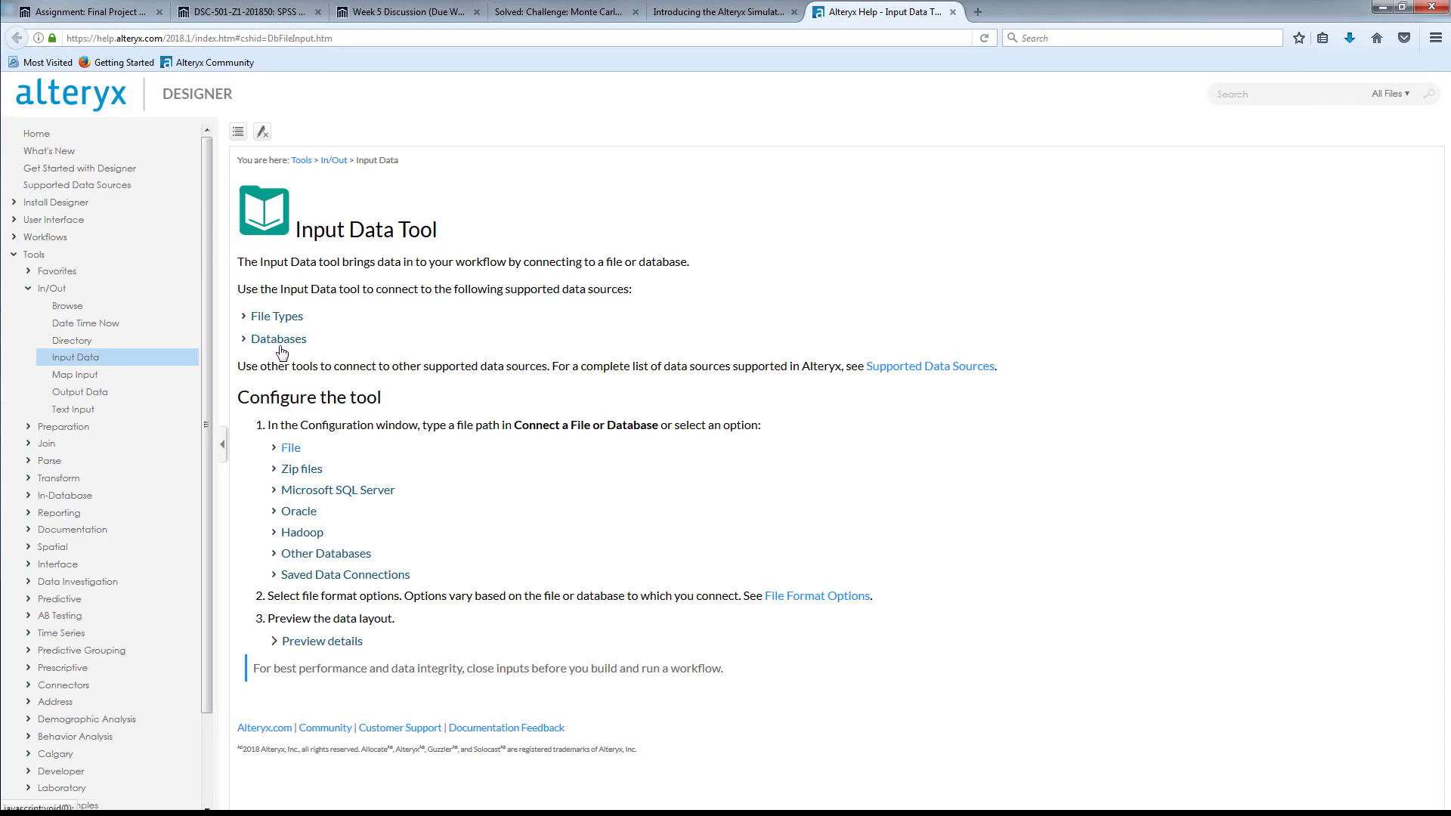
Step: Expand the File connection steps and the multiple-file wildcard tips, then minimize Firefox
click(275, 449)
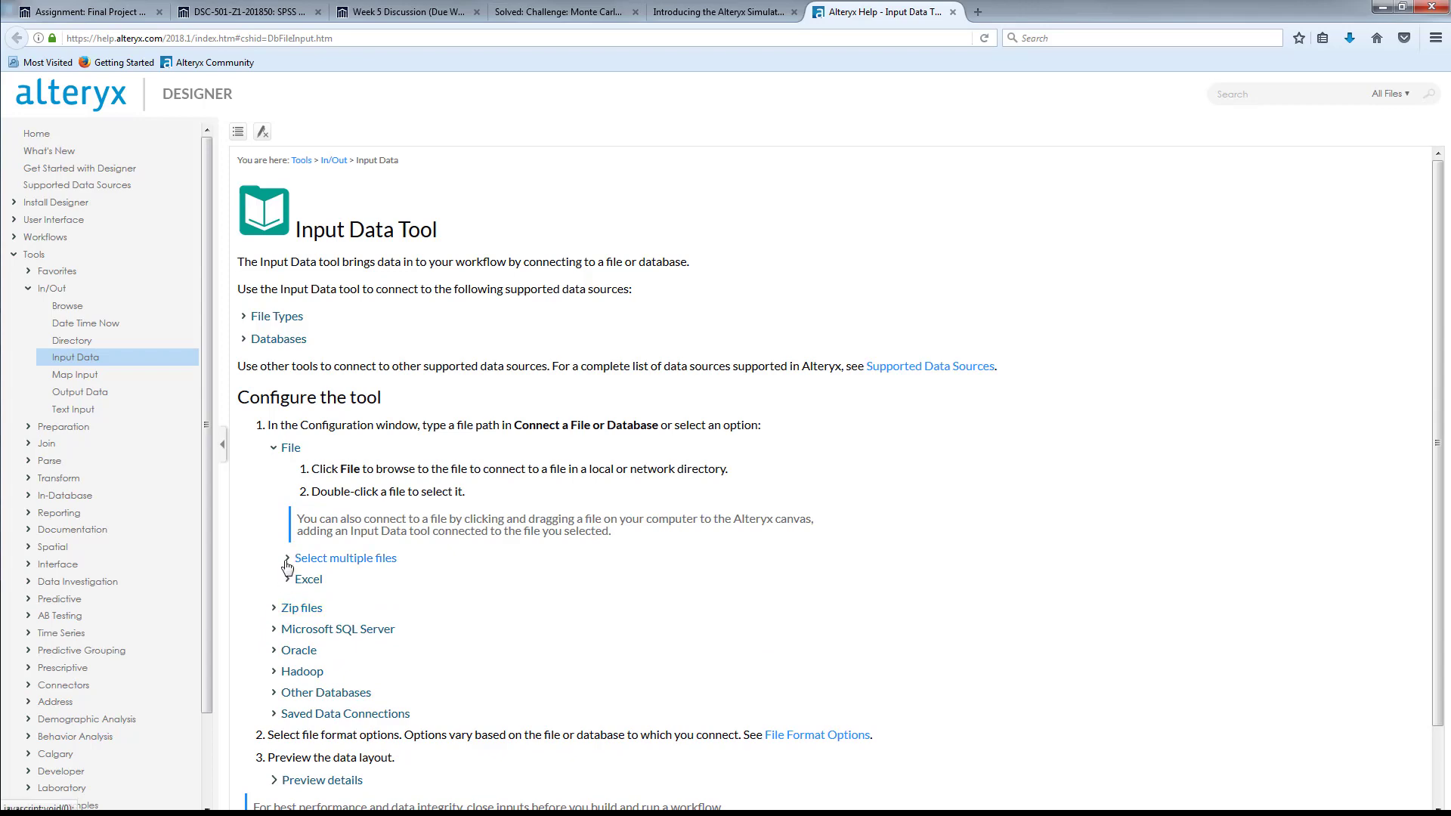
click(287, 561)
scroll(280, 582, down, 3)
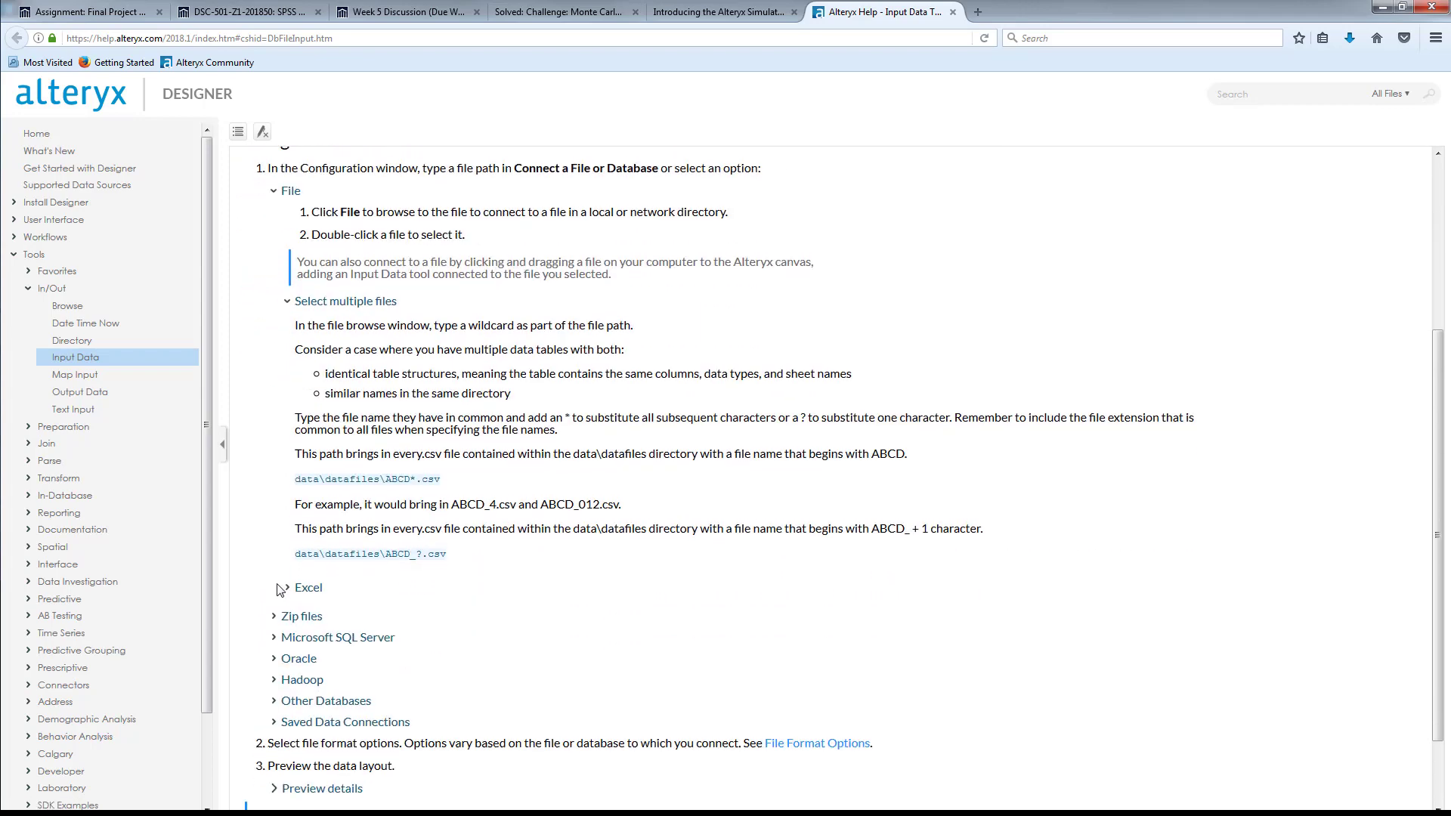
scroll(306, 478, up, 3)
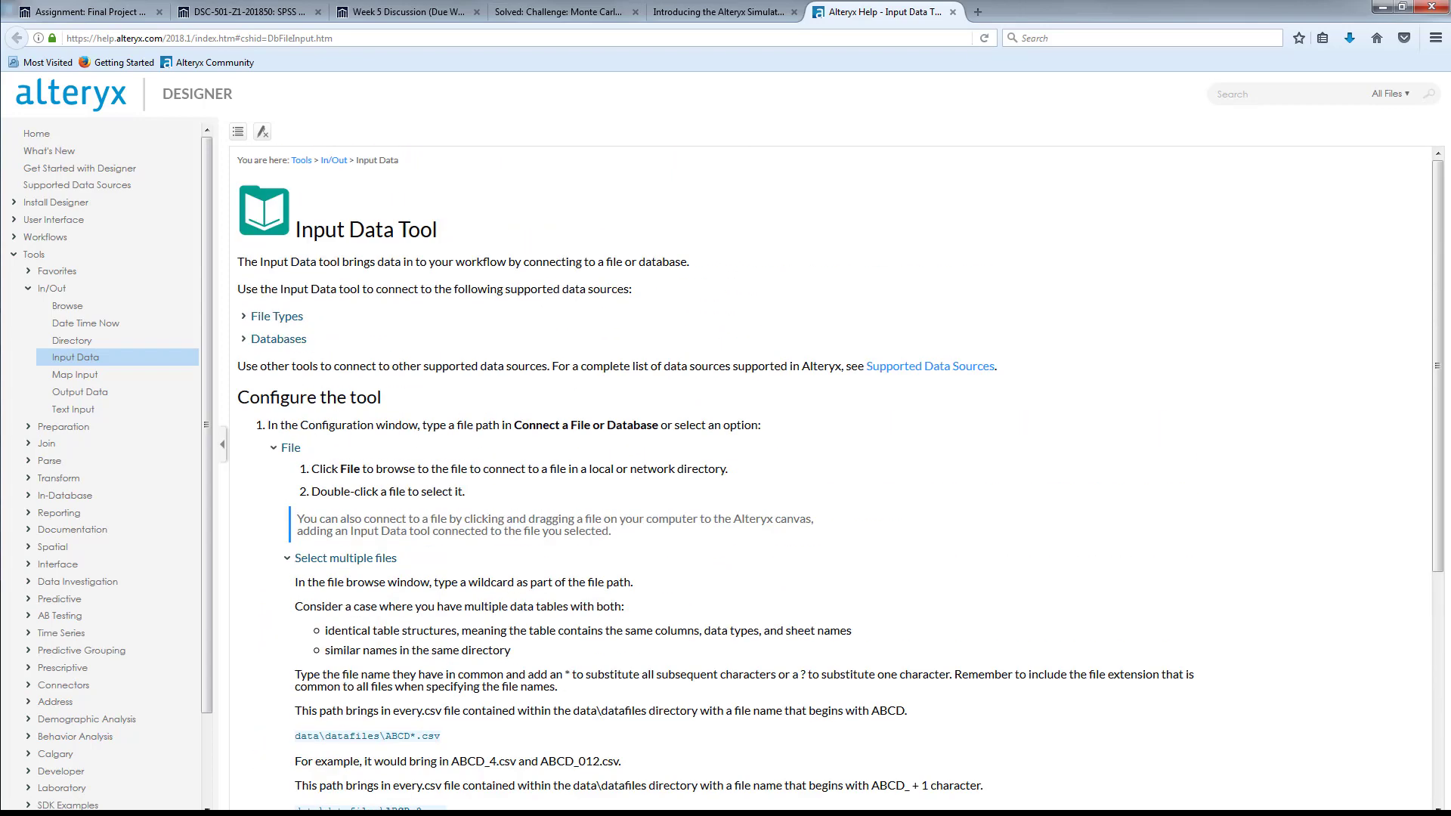
click(1380, 12)
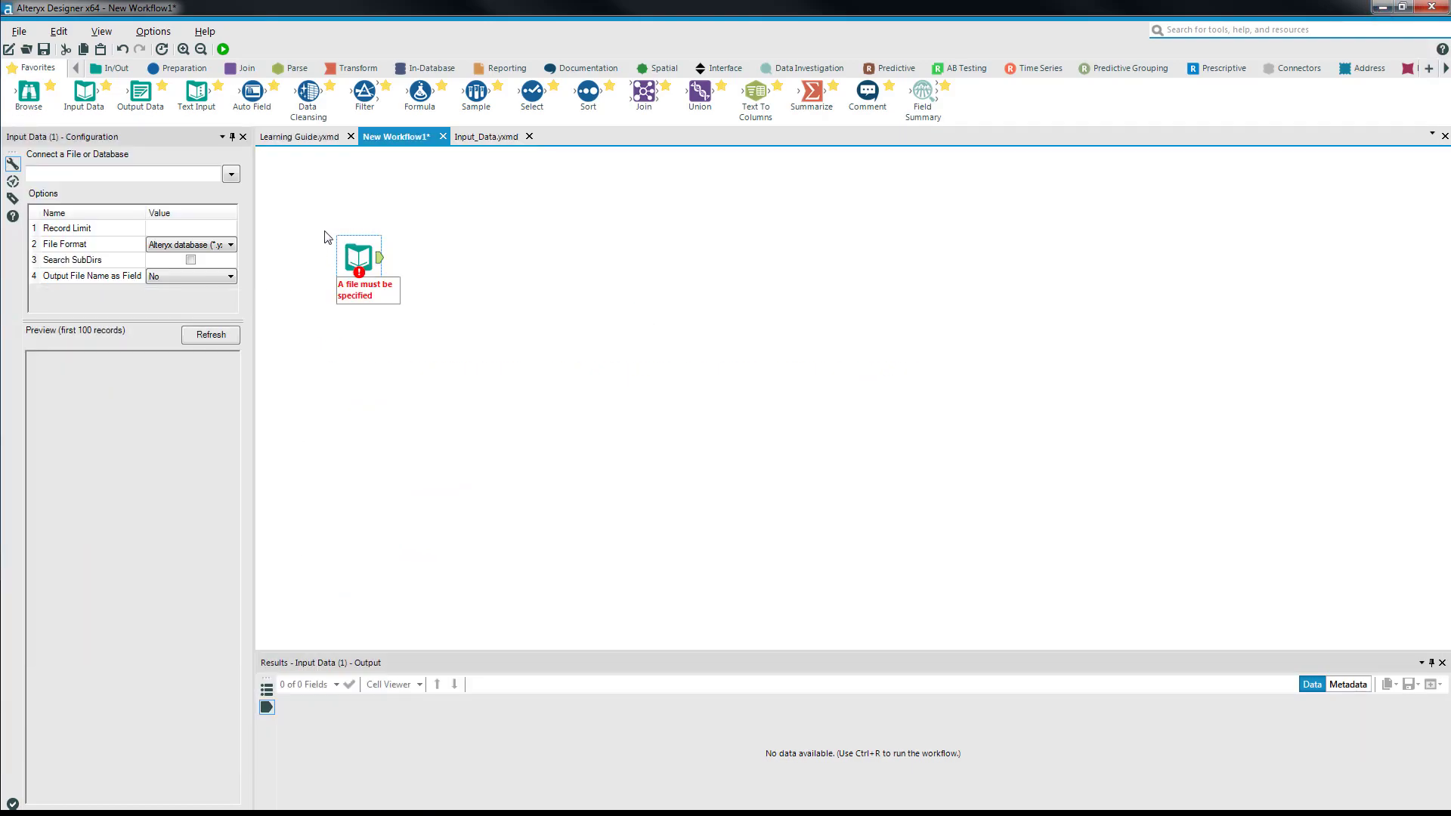
Step: Search for 'input' to list matching Tools, Help and Community results
click(1200, 32)
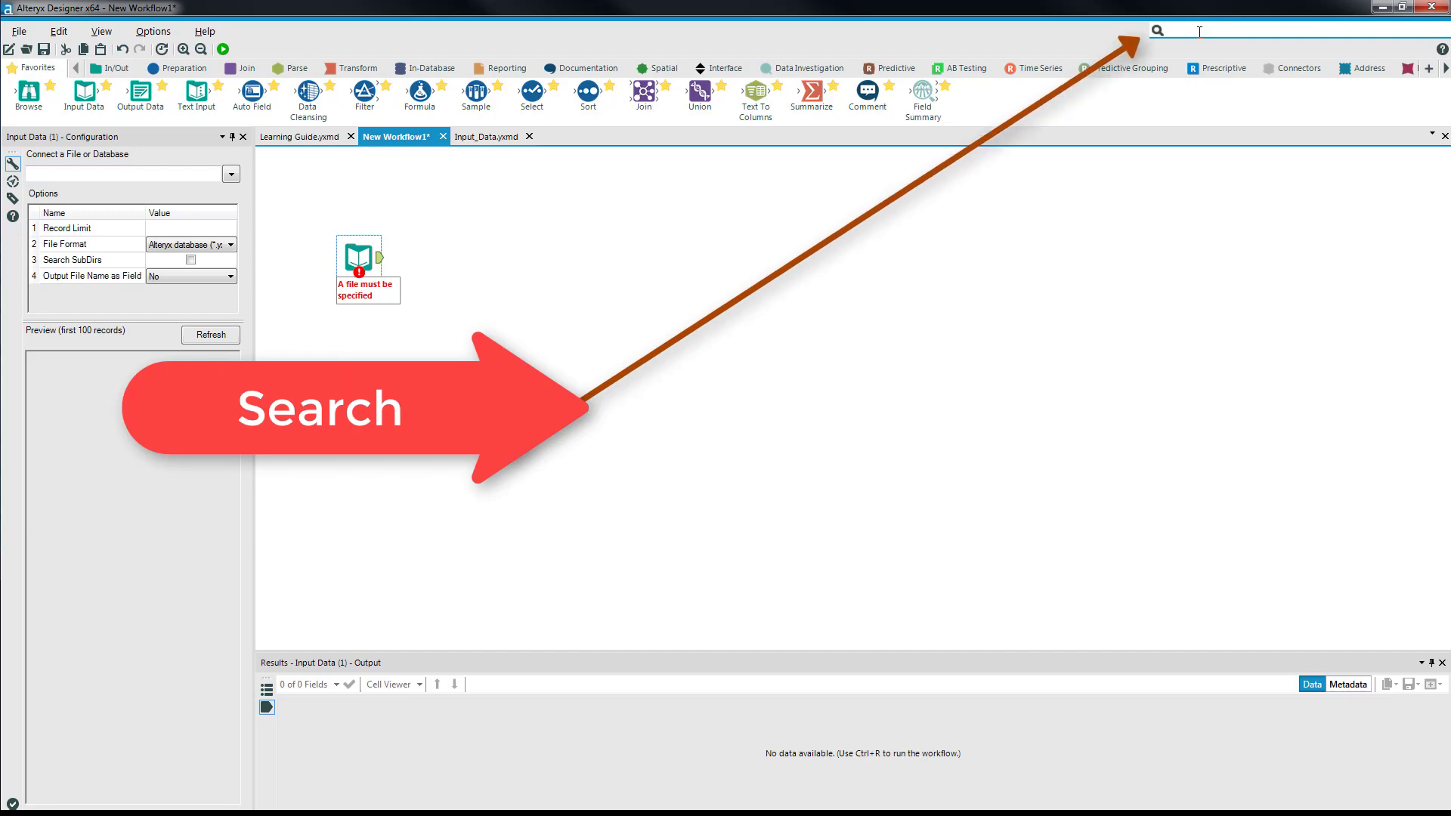
text(in)
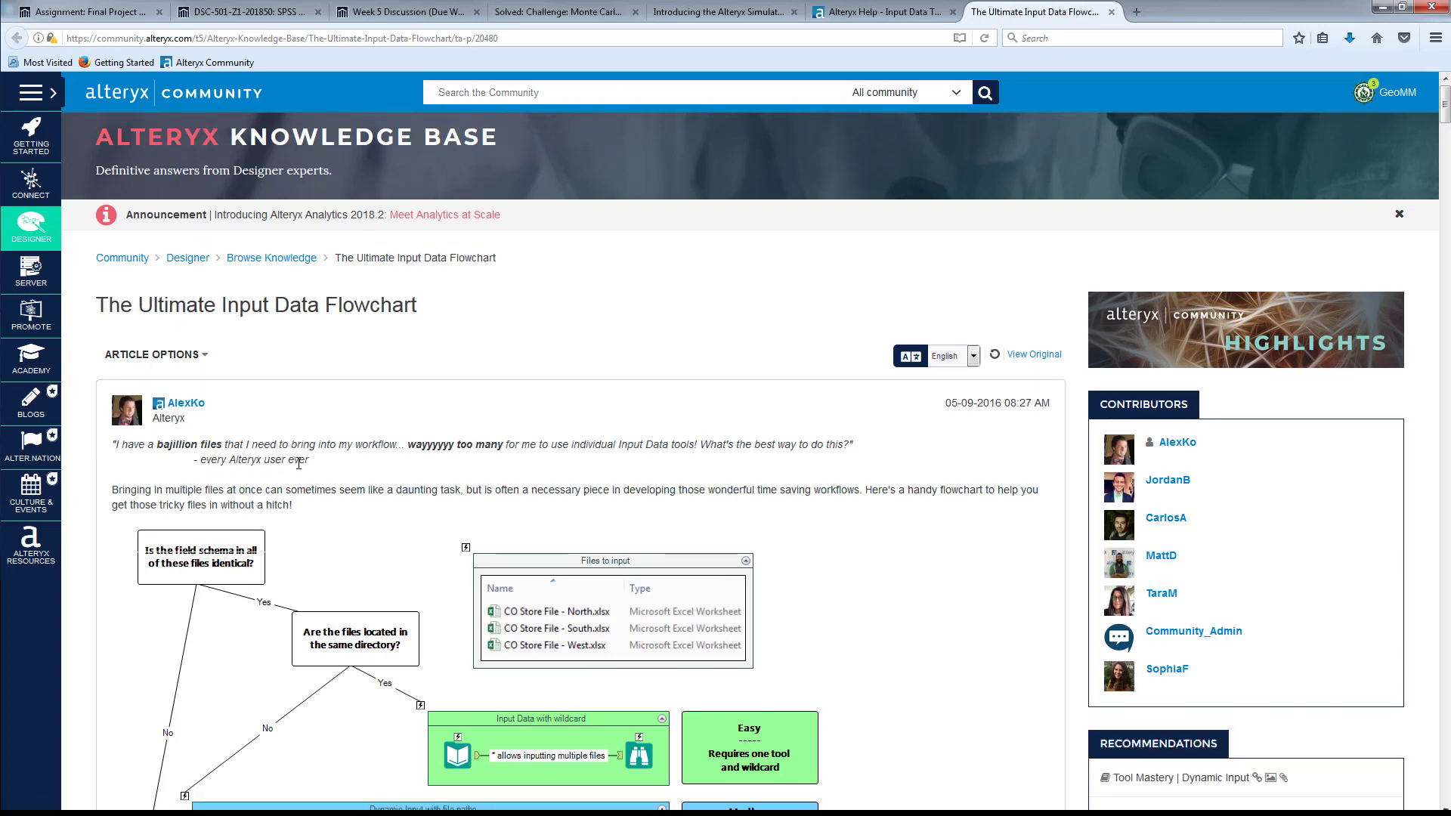
Step: Skim The Ultimate Input Data Flowchart article, then return to Designer's 'input' search results
scroll(298, 616, down, 5)
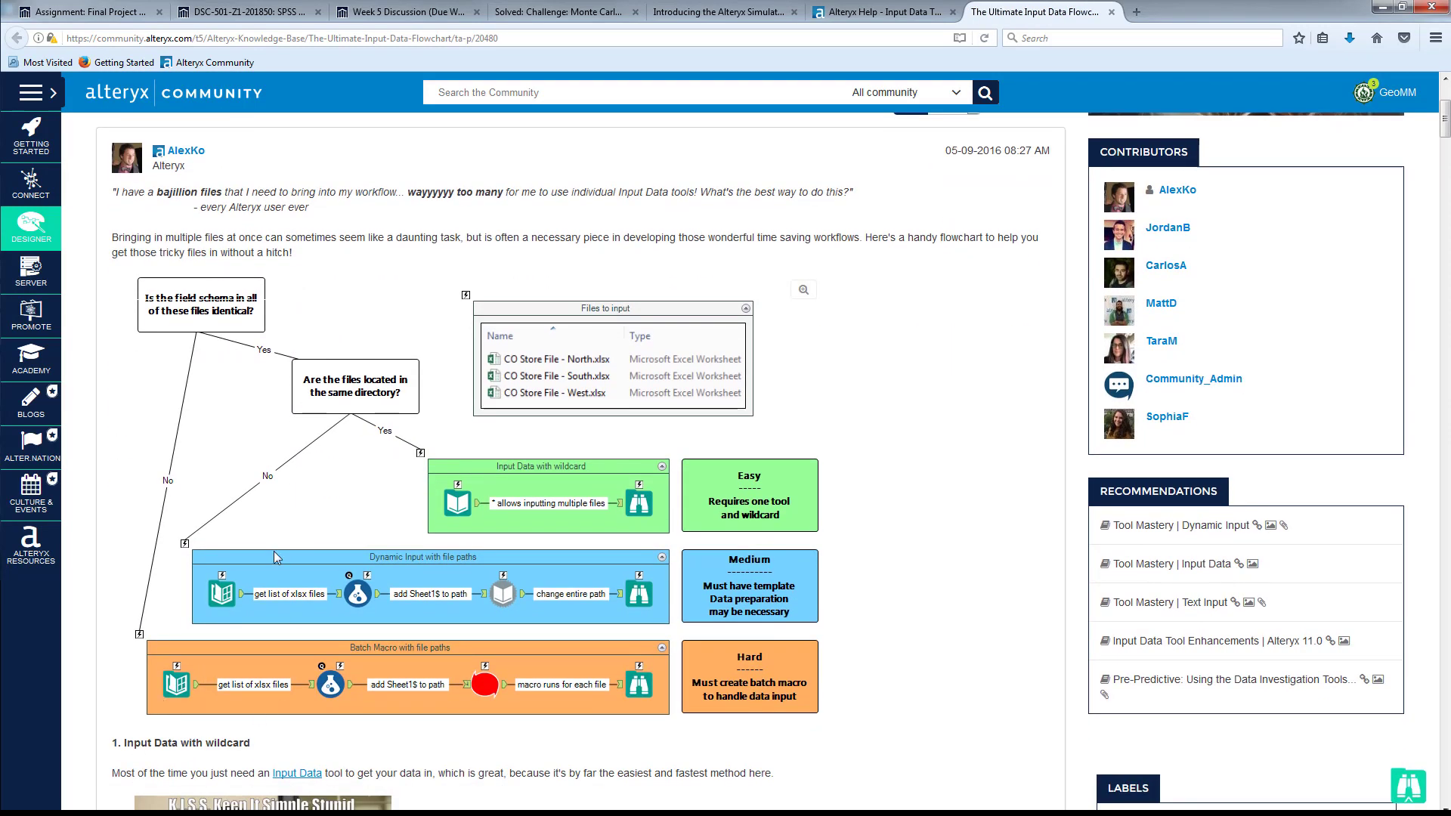
scroll(347, 509, up, 4)
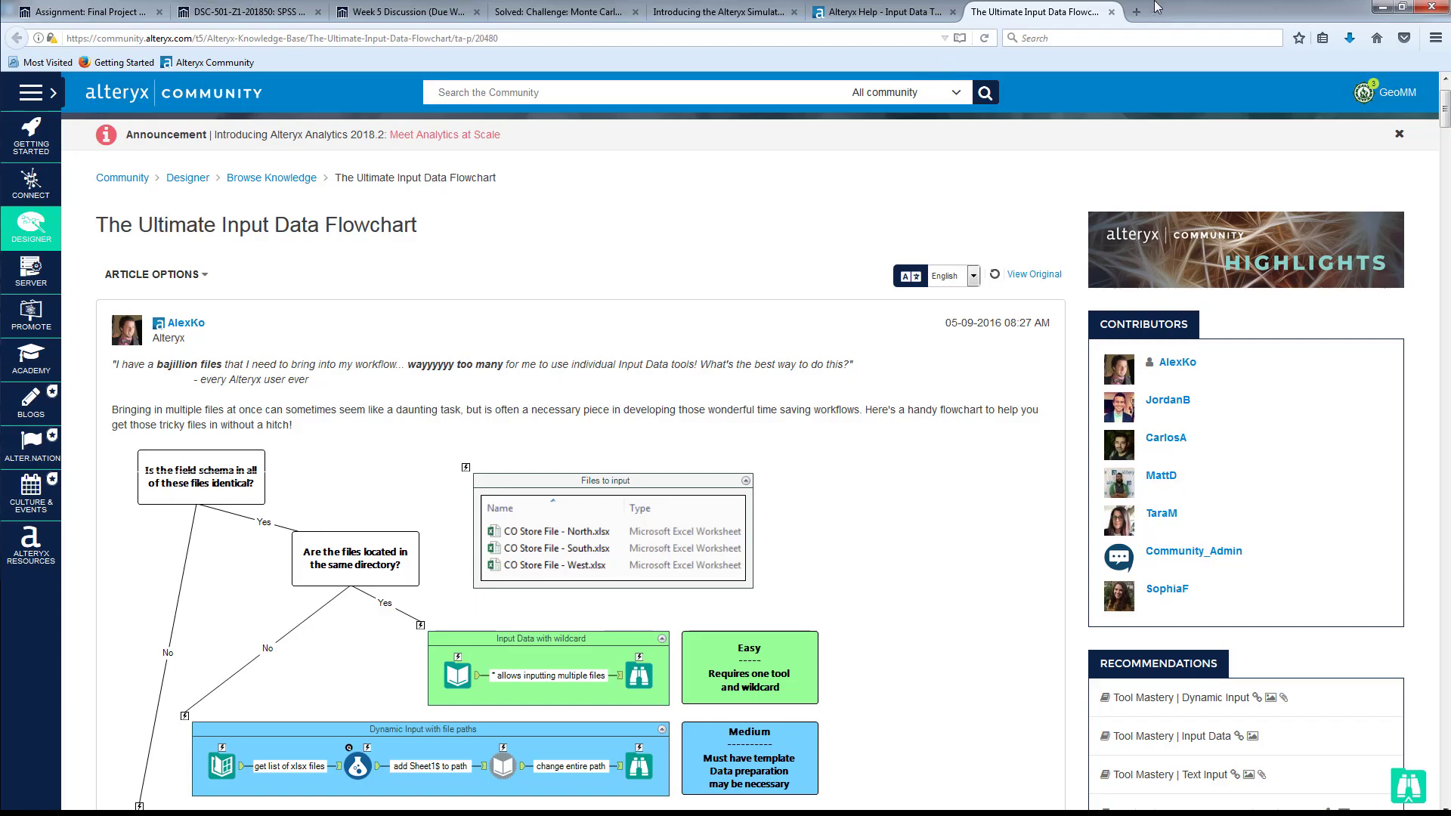
key(alt+Tab)
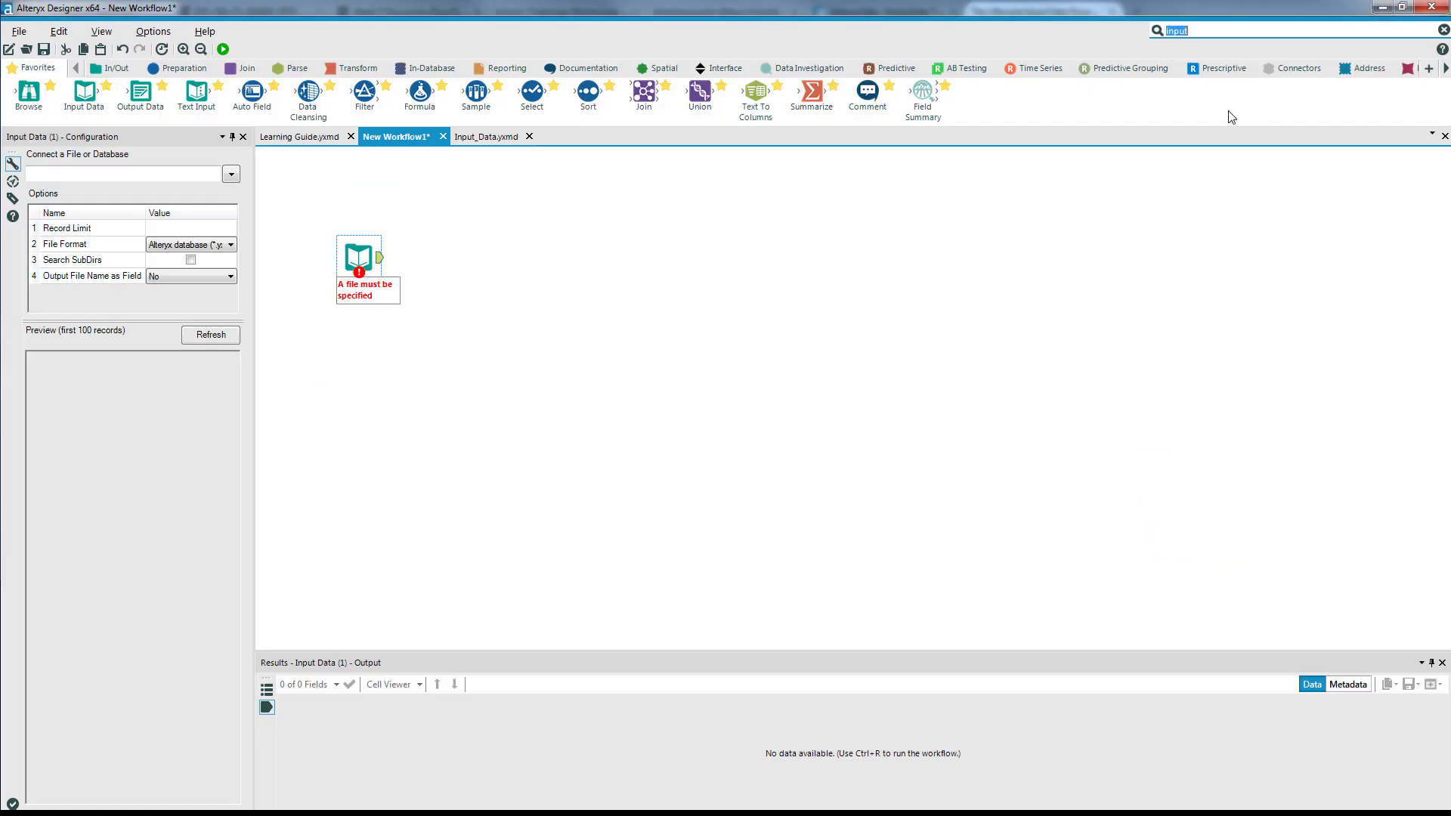
click(1226, 34)
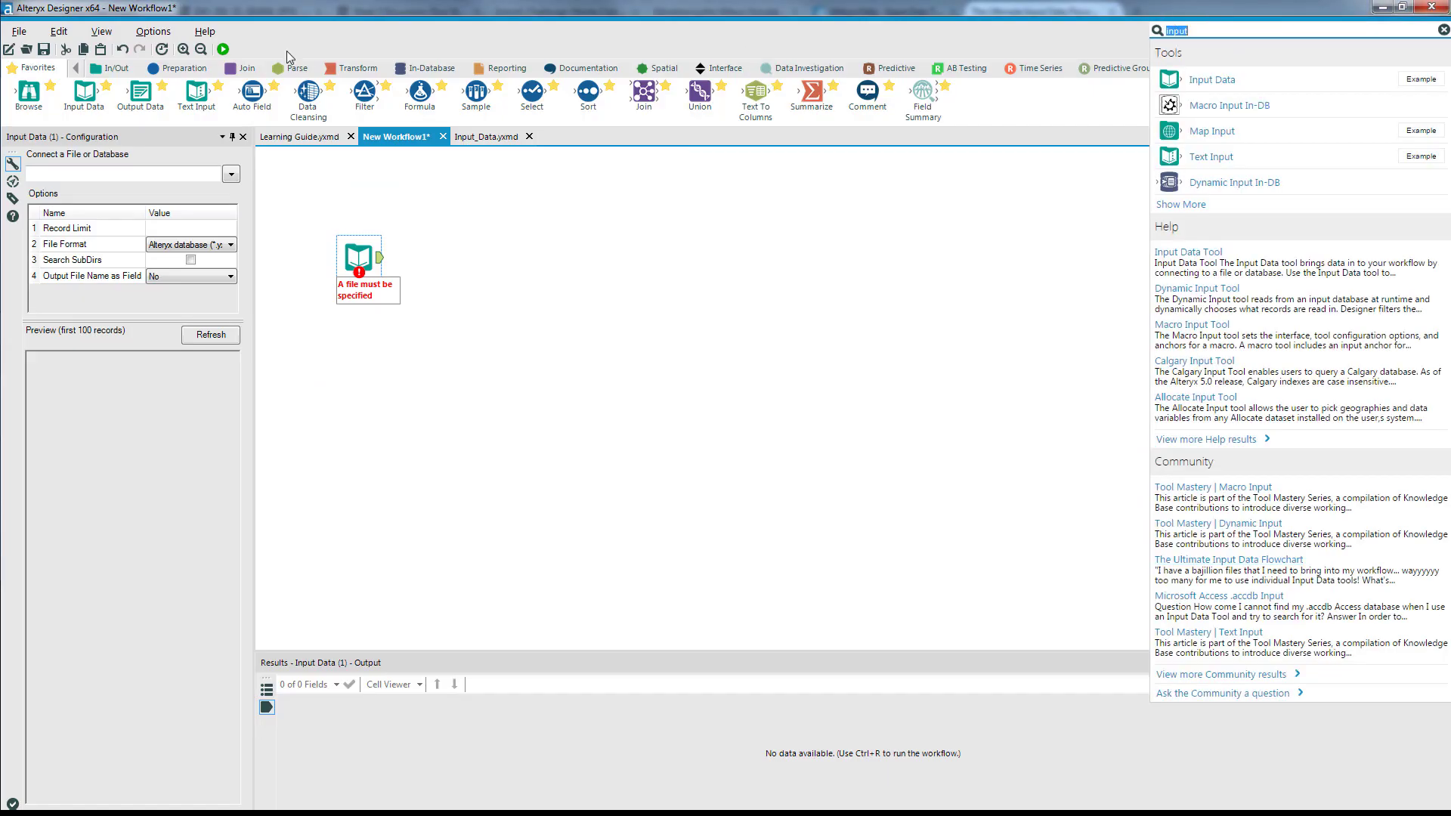
Step: Browse Help > Sample Workflows, from Clean and prepare data to the Predictive Analytics samples
click(202, 32)
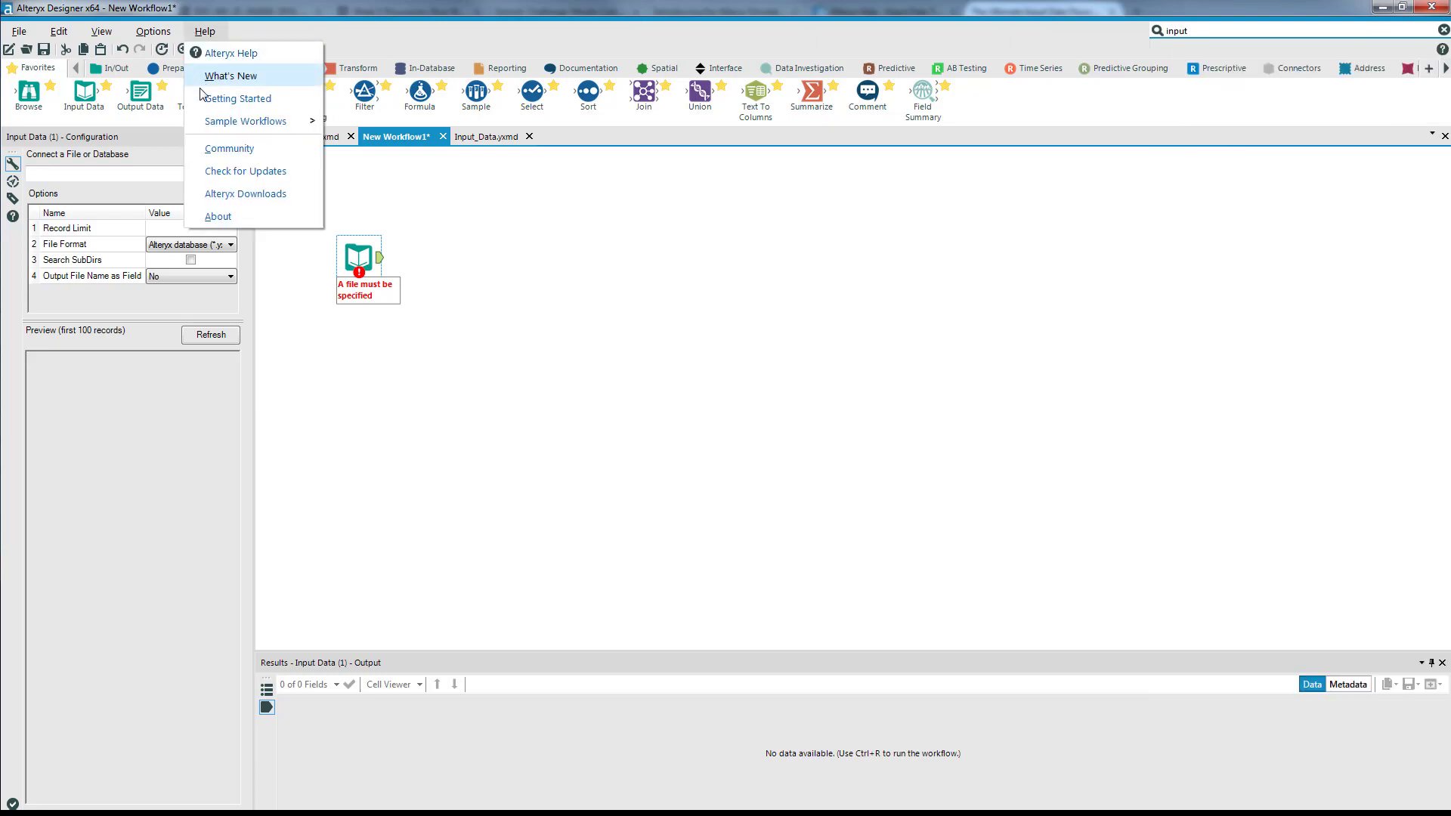
mouse_move(214, 125)
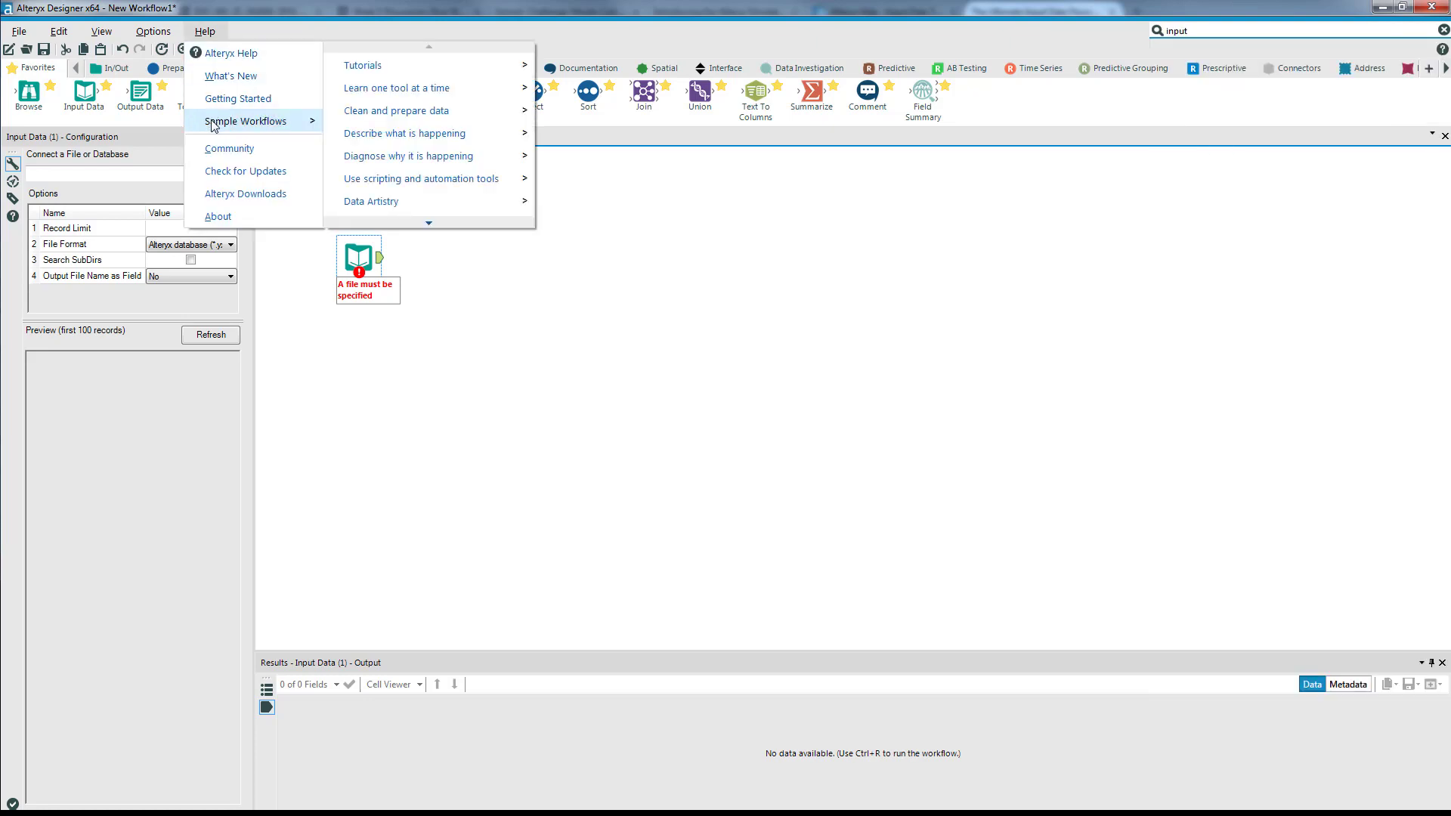
mouse_move(391, 122)
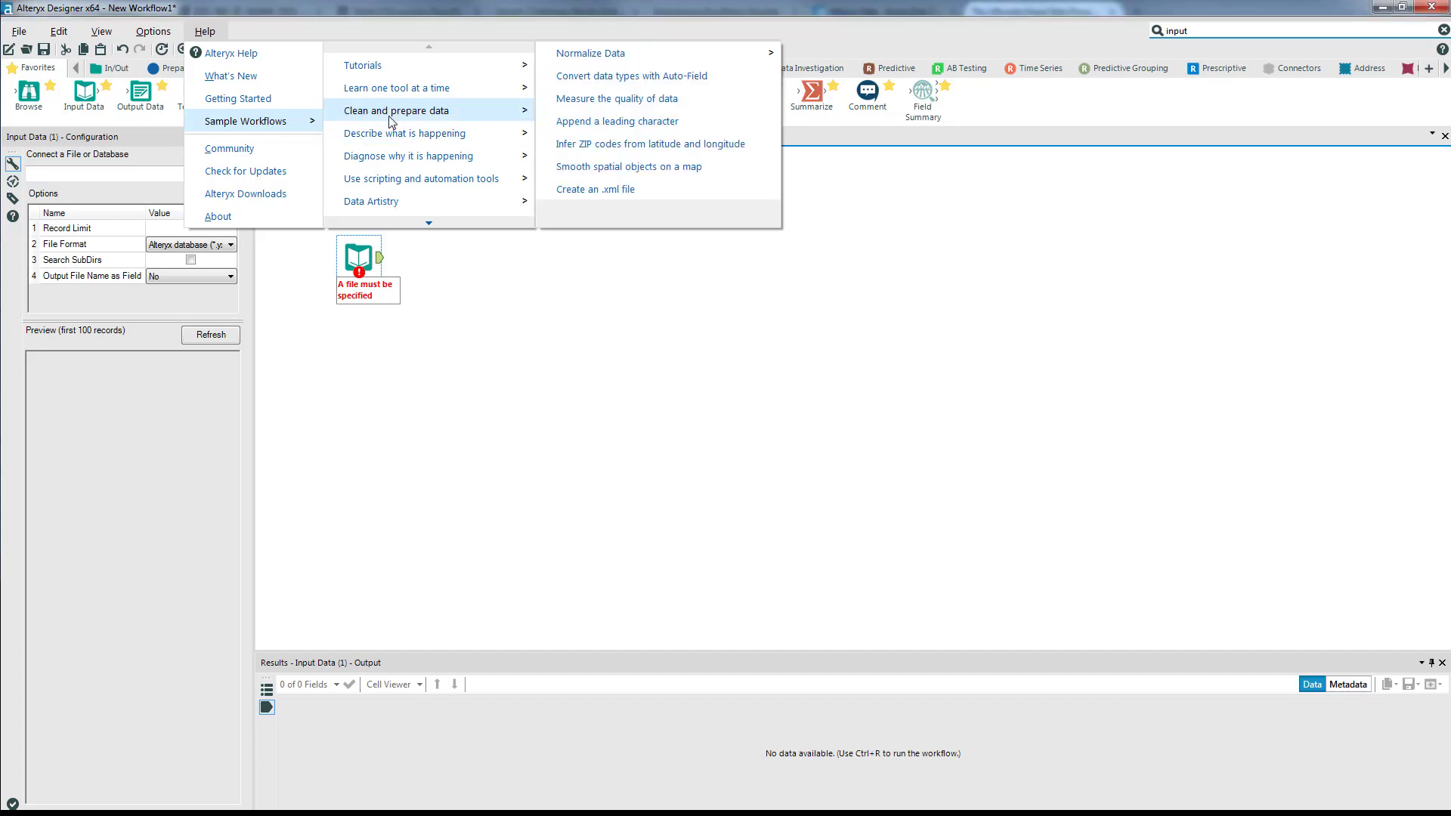
mouse_move(593, 59)
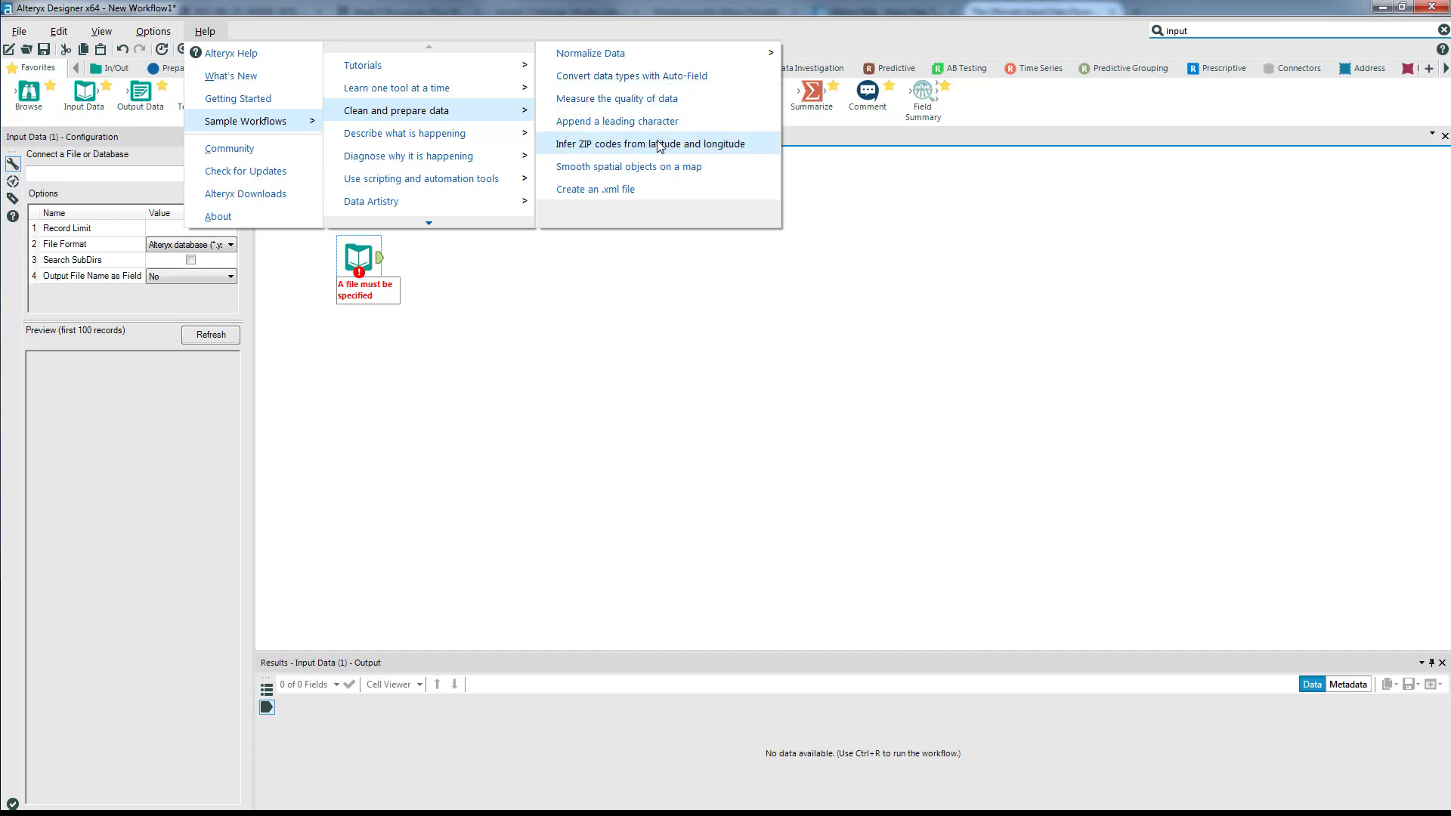
mouse_move(428, 223)
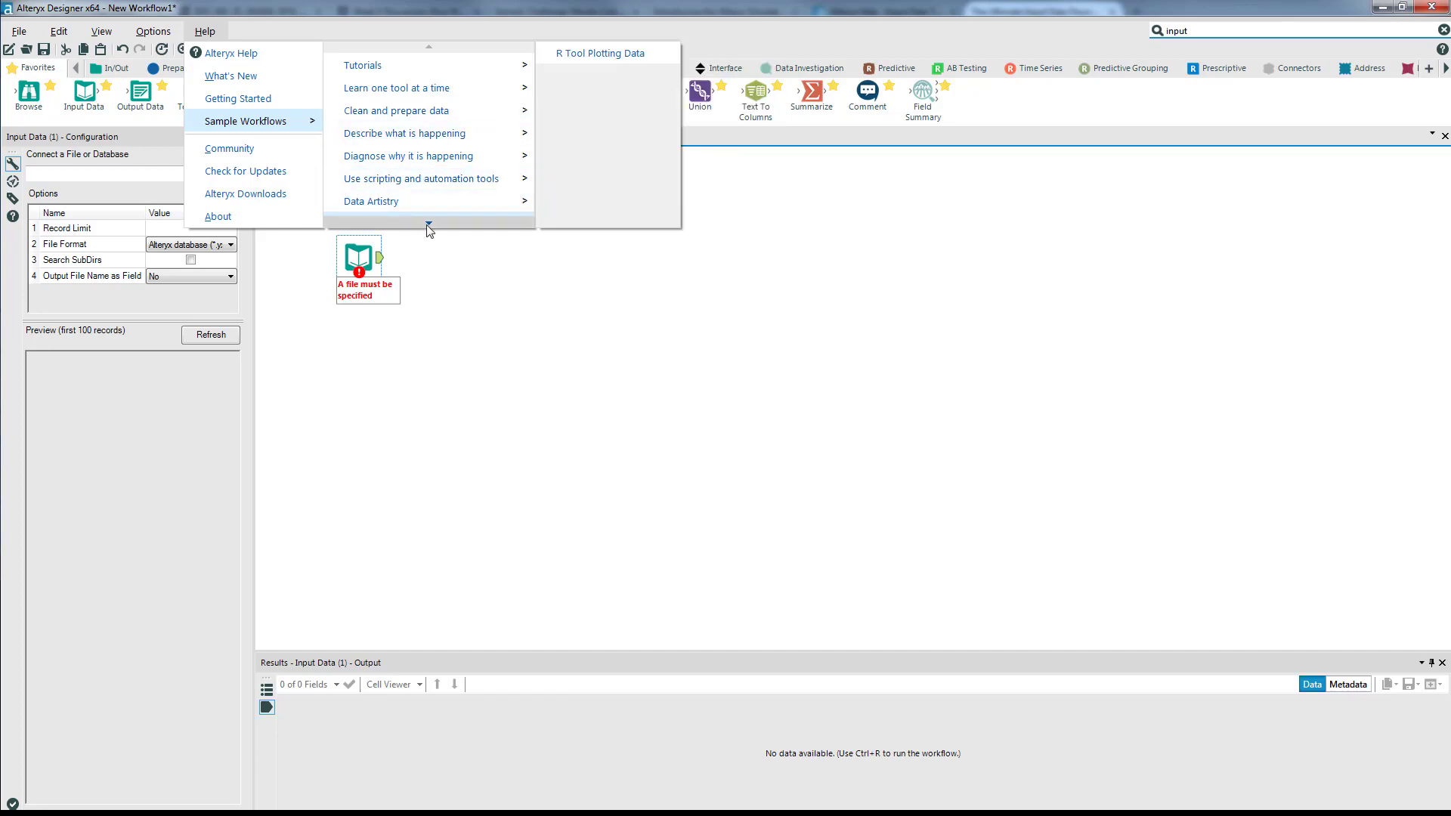
mouse_move(399, 189)
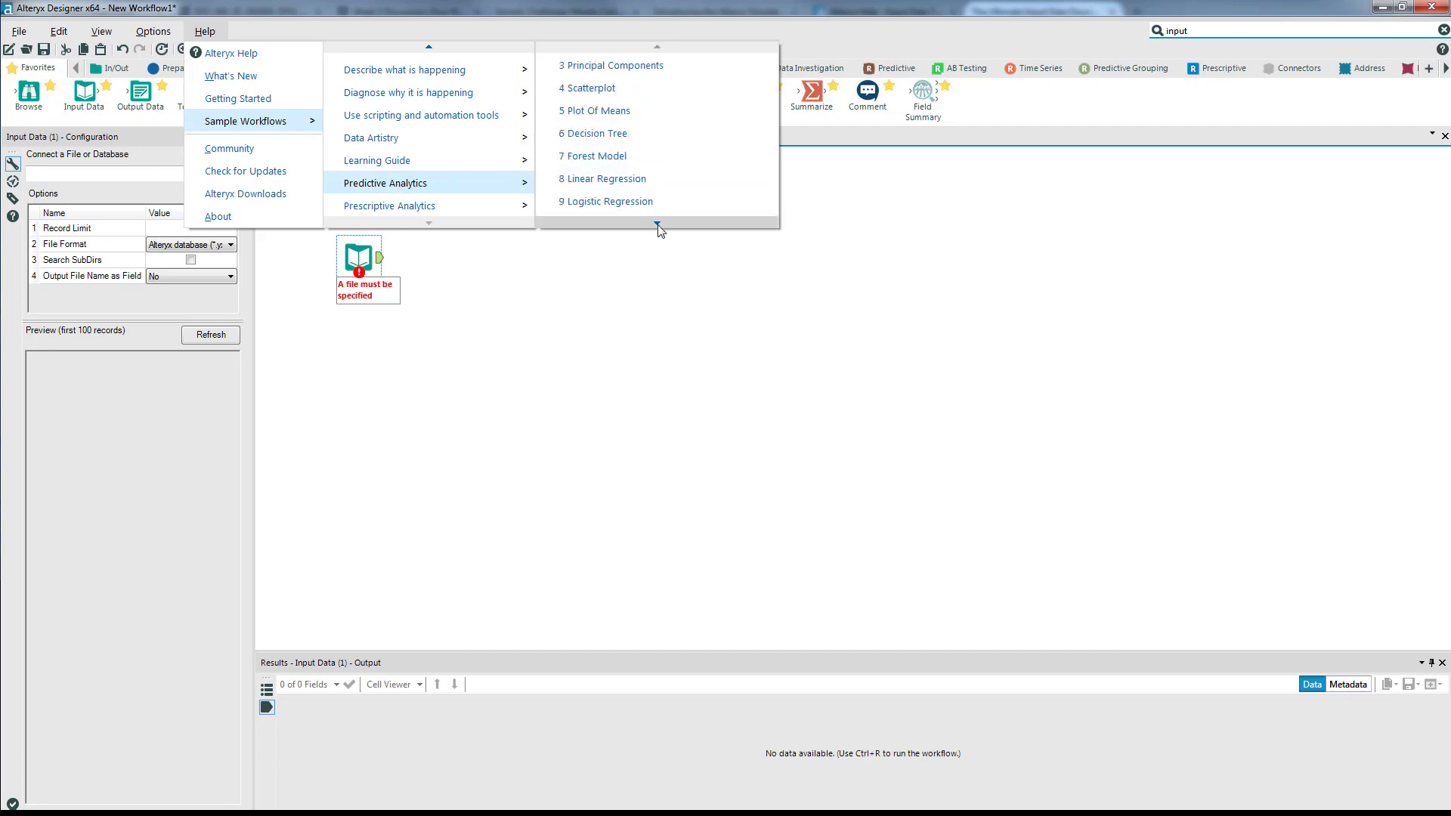
mouse_move(658, 226)
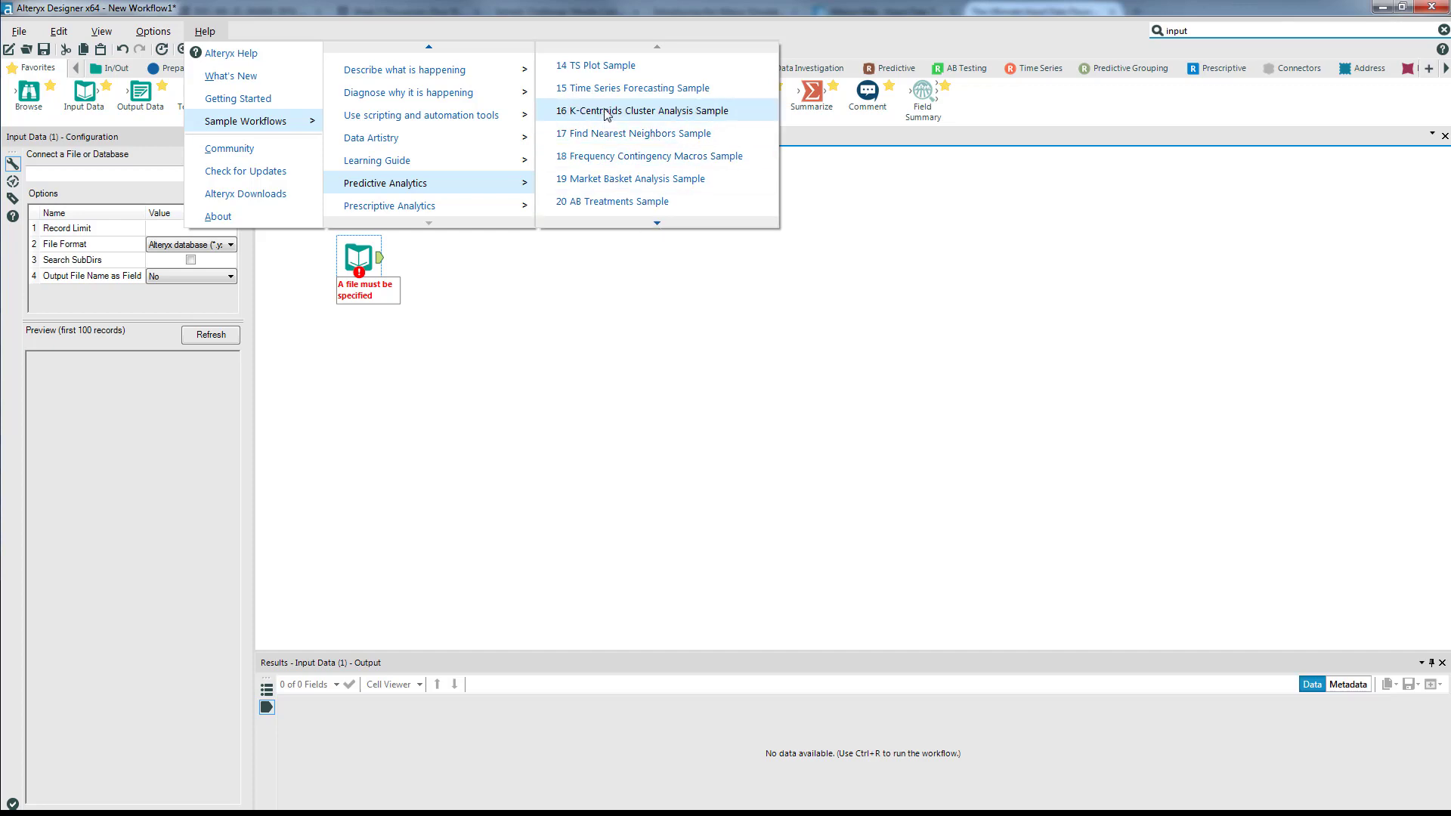
Step: Open 16 K-Centroids Cluster Analysis Sample and expand its tool-descriptions container
click(606, 111)
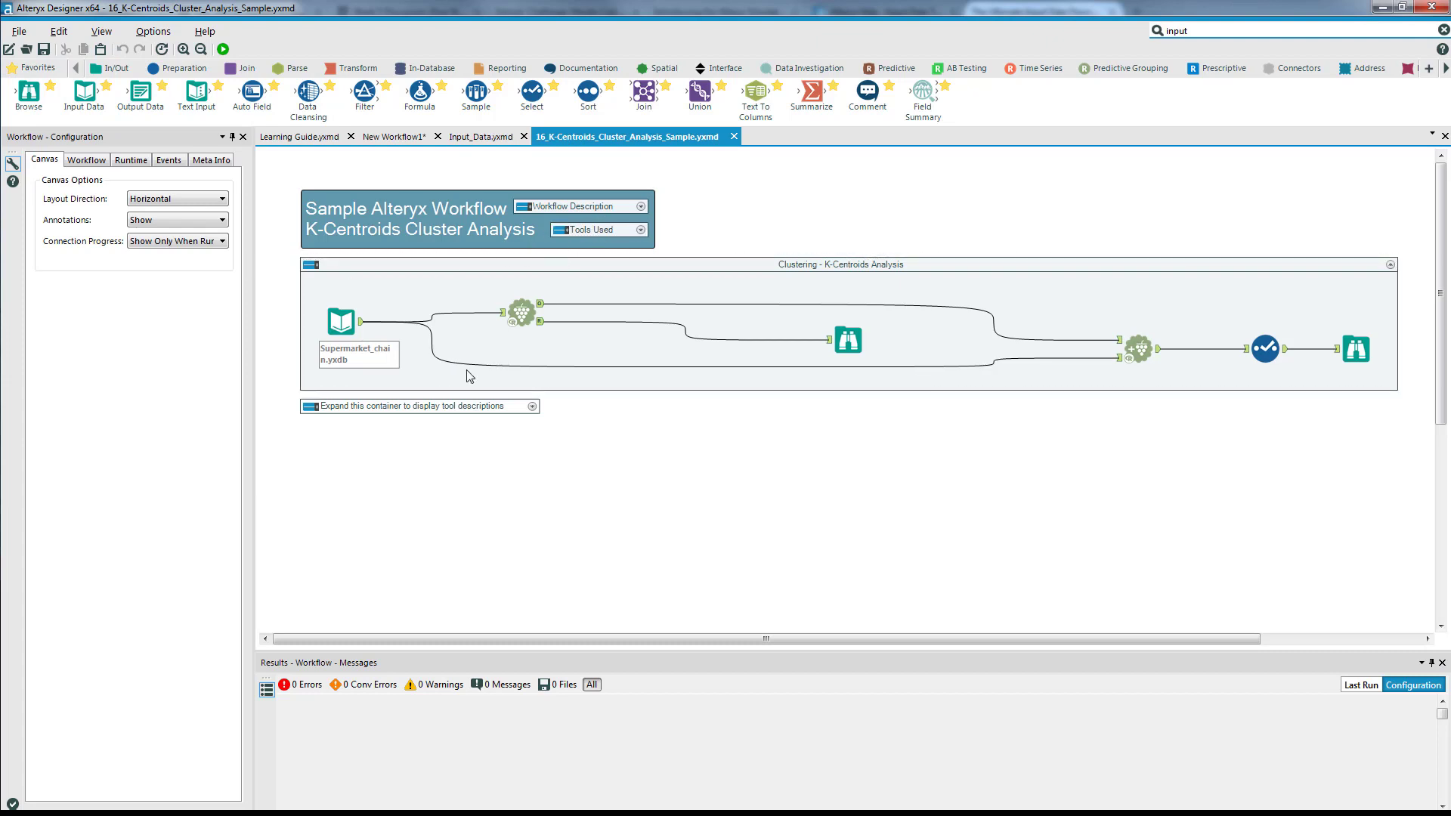
click(533, 407)
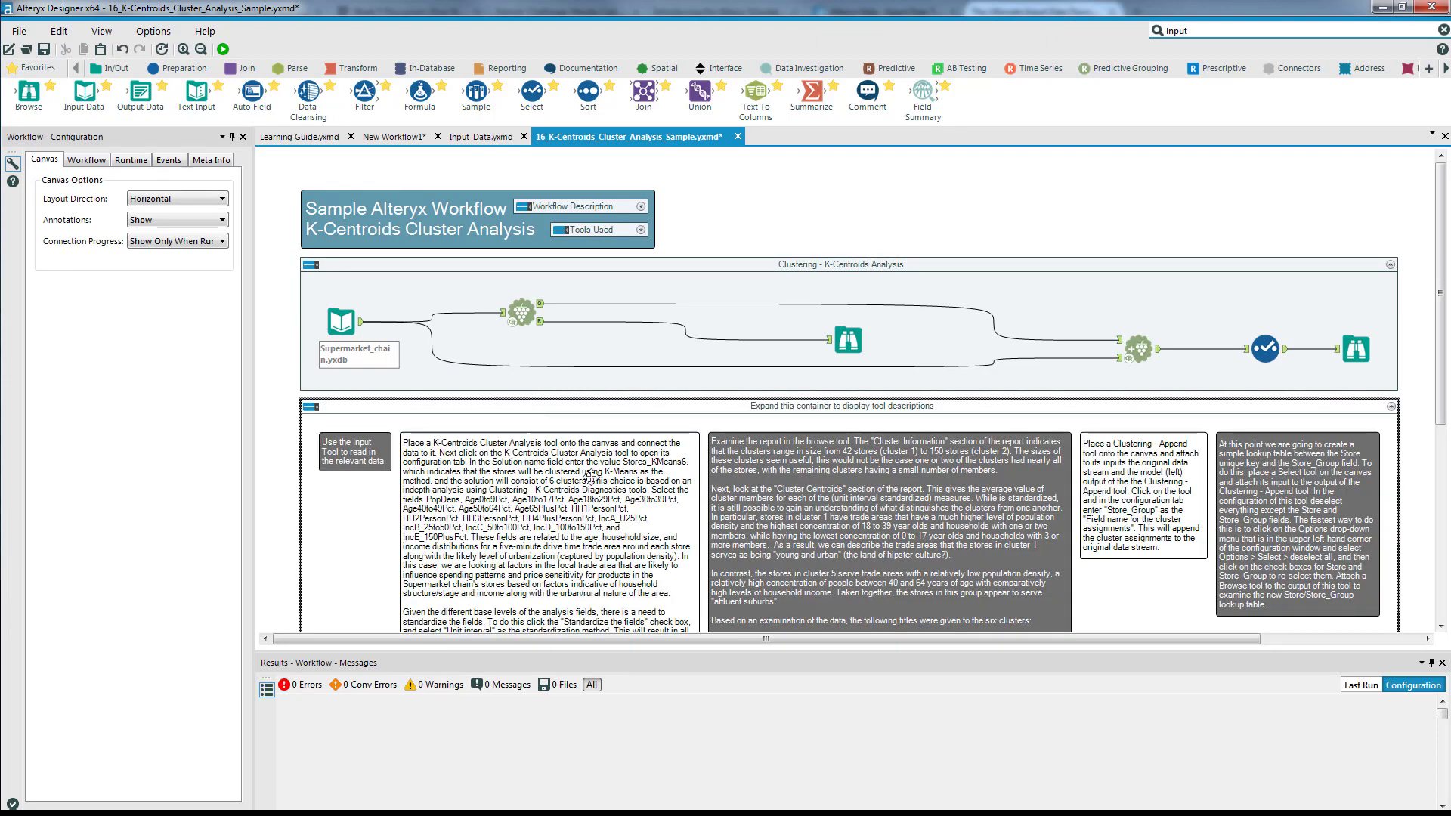
scroll(461, 436, down, 3)
scroll(462, 436, down, 1)
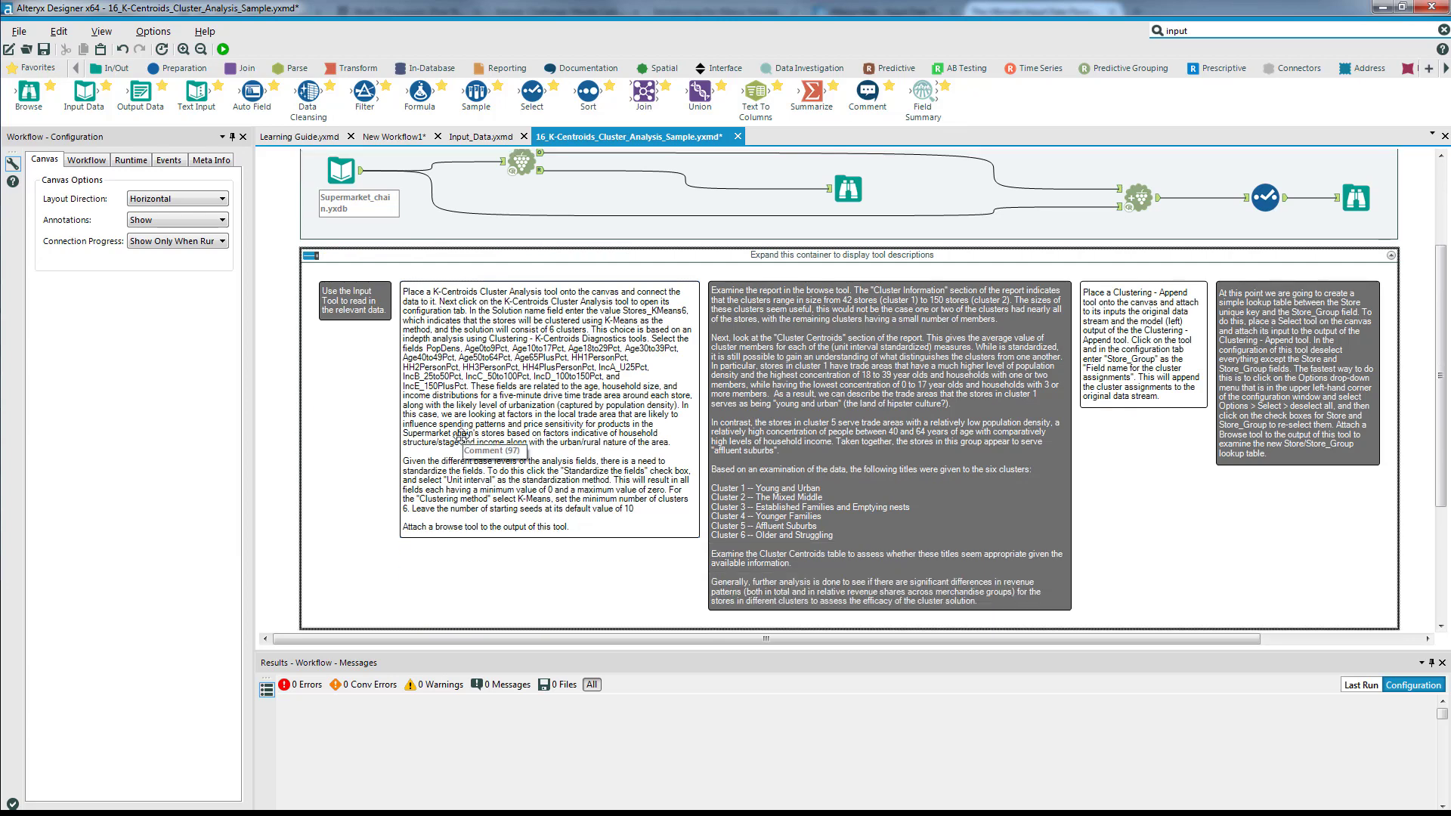
click(316, 260)
click(316, 260)
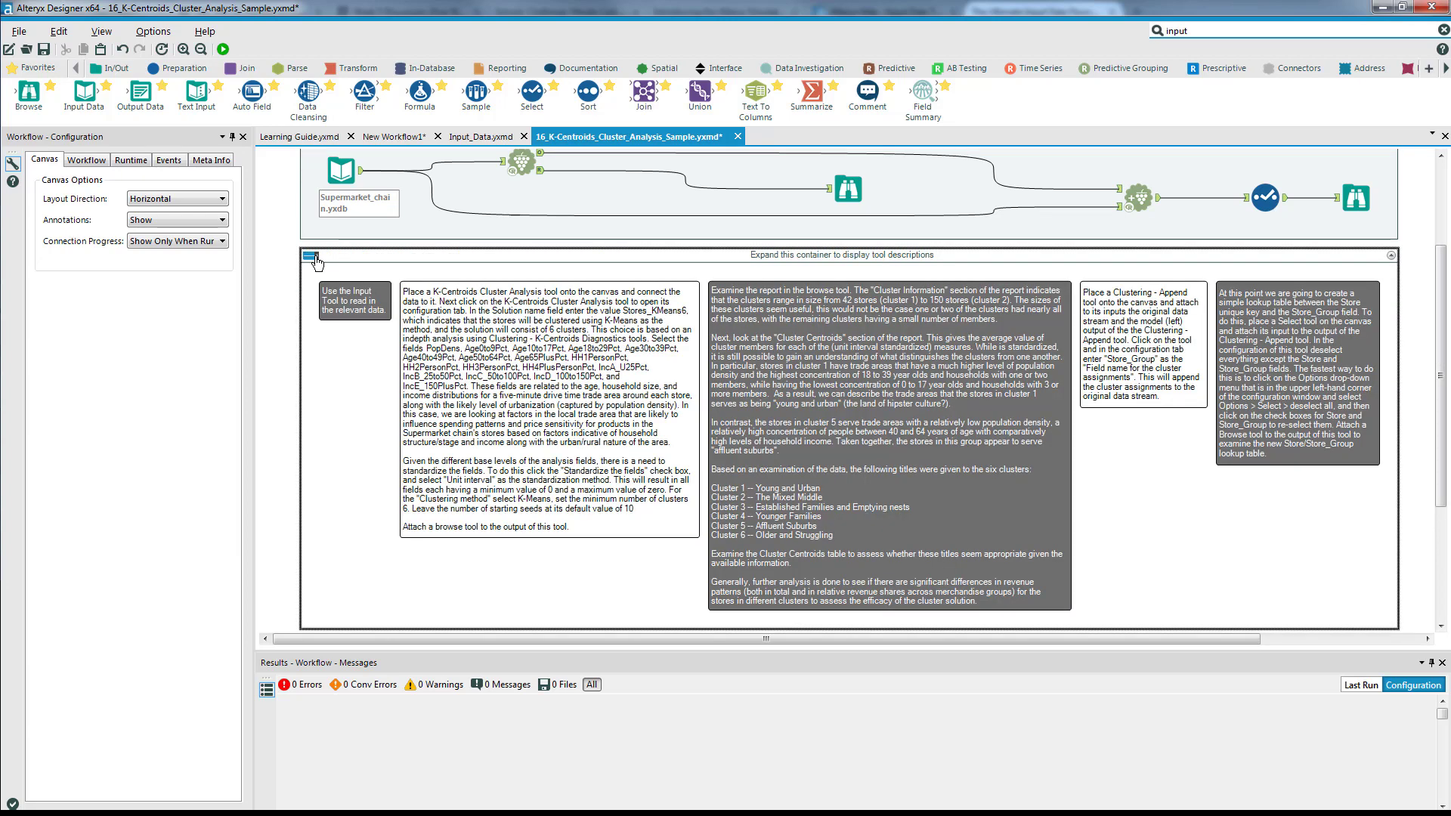
scroll(316, 261, up, 5)
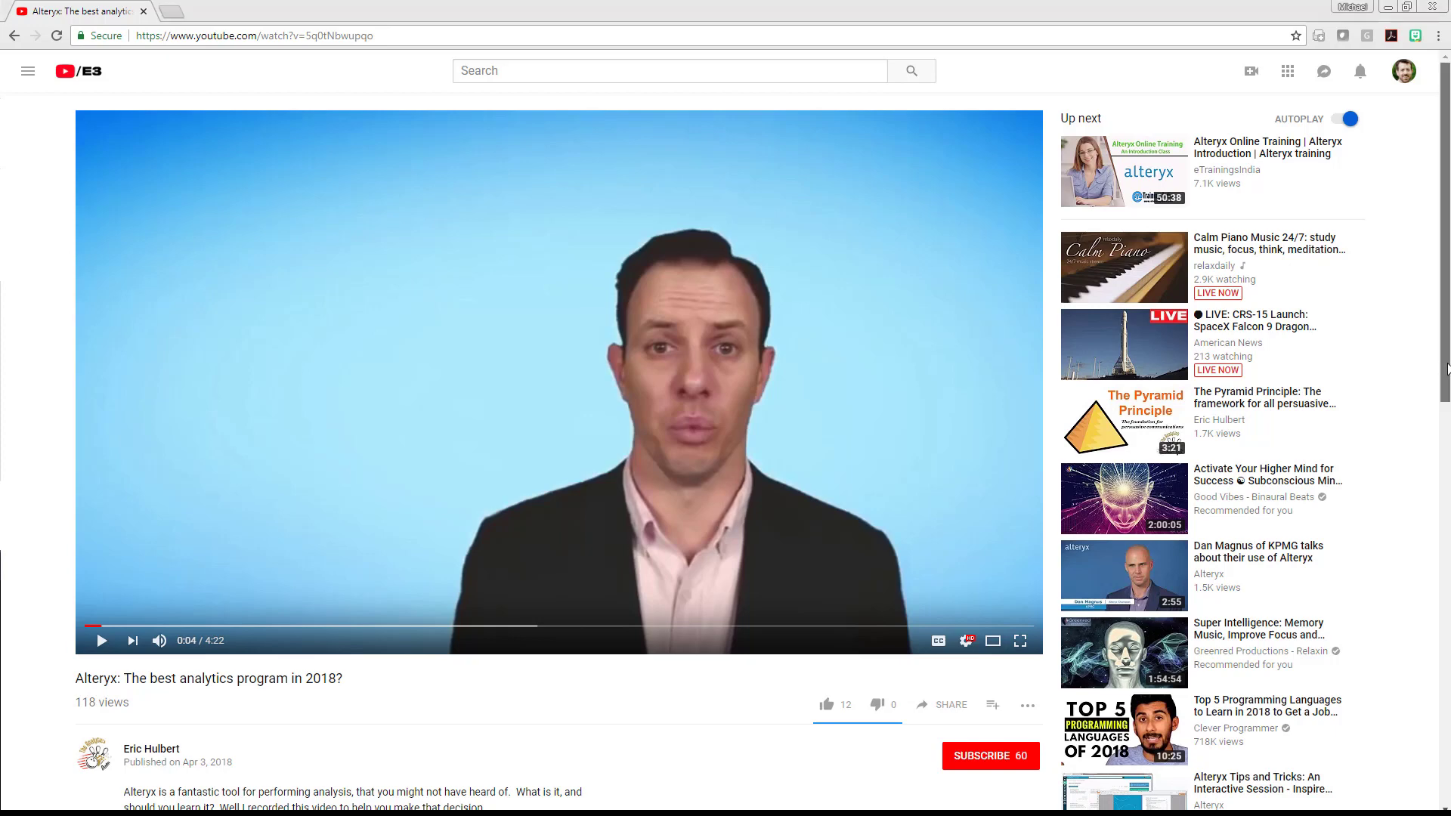
mouse_move(1445, 390)
mouse_down()
mouse_move(1445, 697)
mouse_move(1446, 390)
mouse_up()
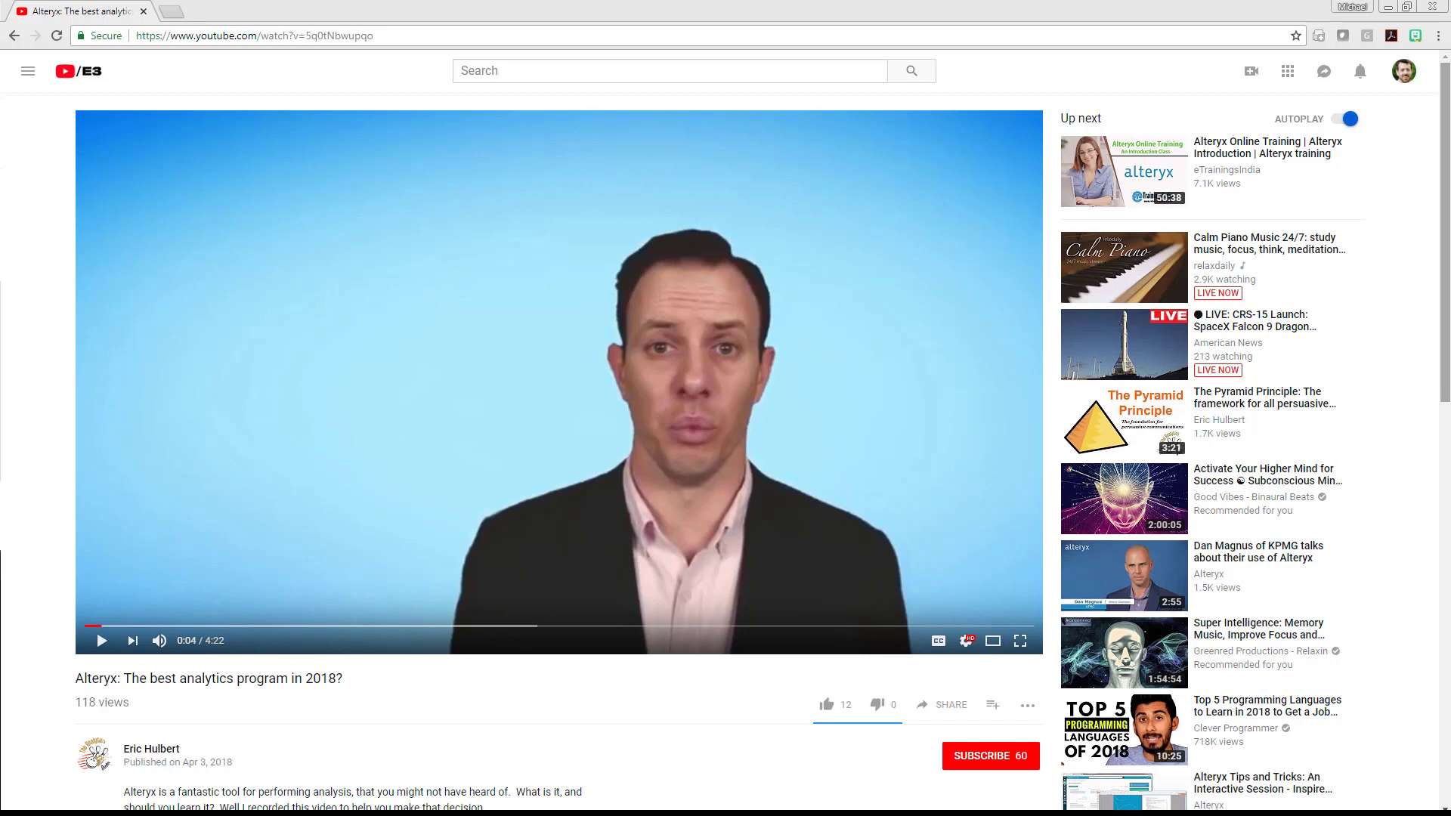
Step: Minimize Chrome to bring Alteryx Designer back to the front
click(1388, 7)
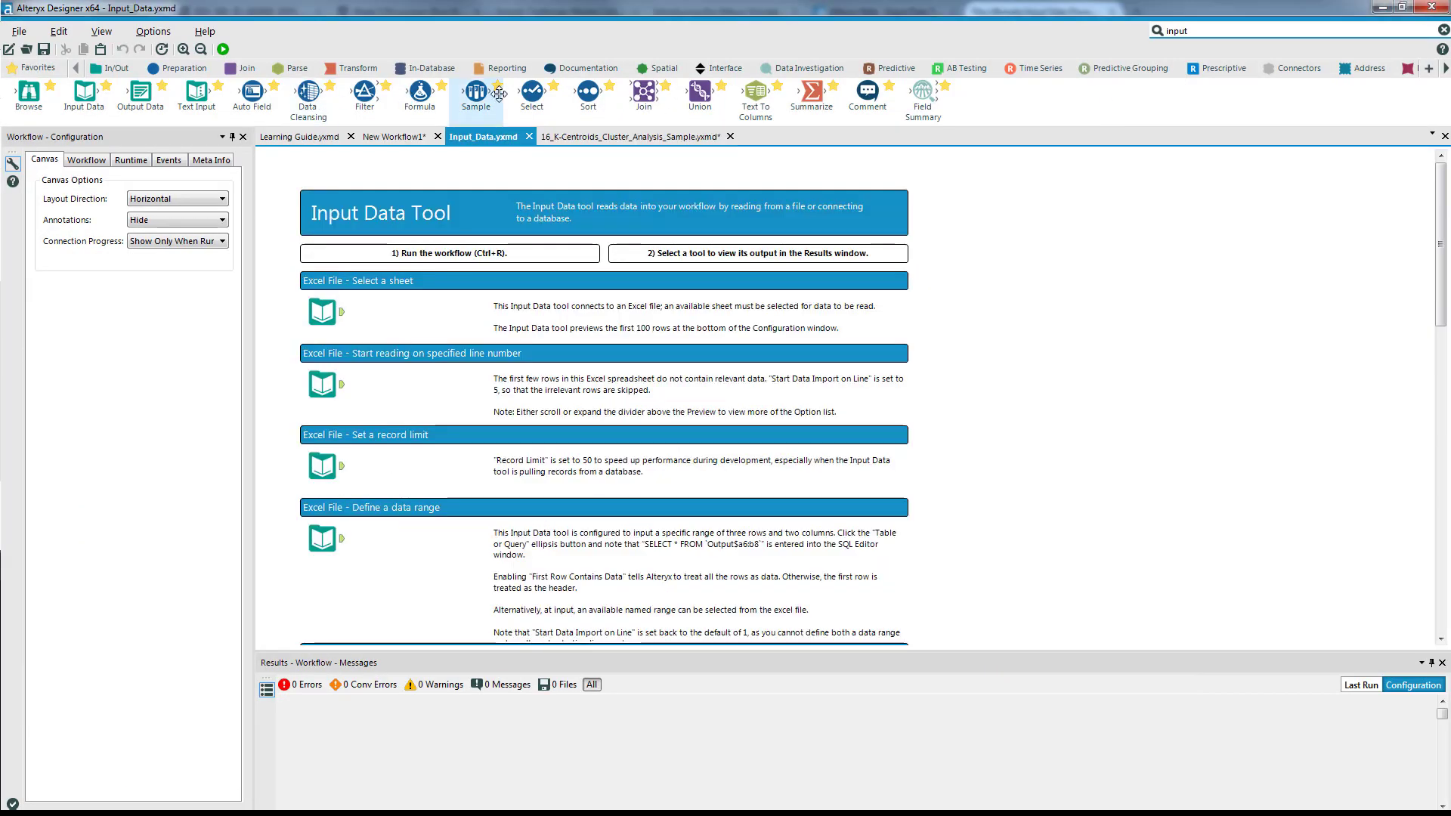